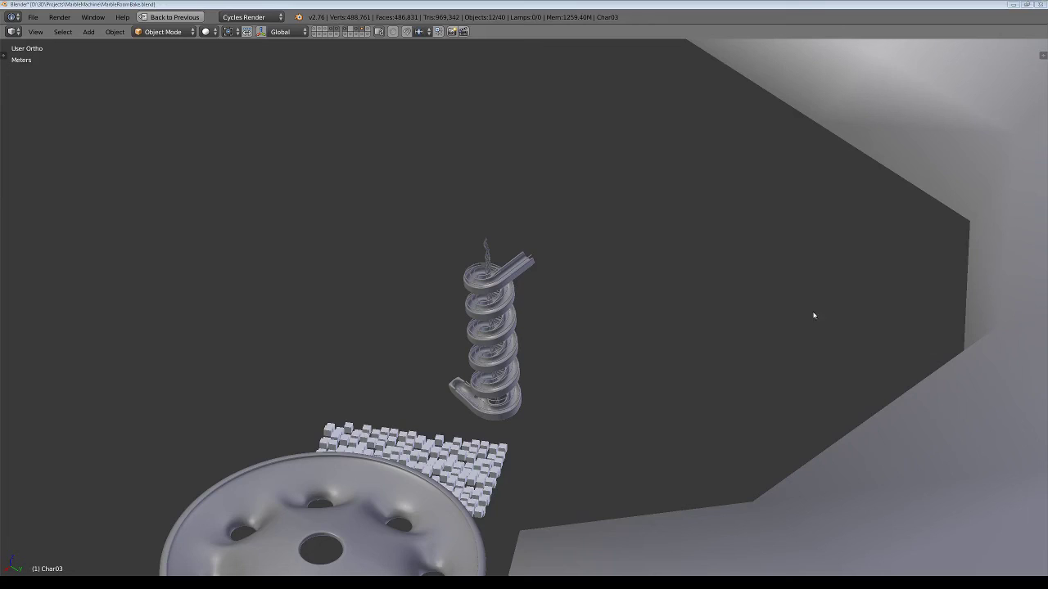
# Step: Select ScrewElevator_50x05, frame it, and view its spiral track from a low angle
pyautogui.rightClick(517, 411)
pyautogui.press('KP_Decimal')
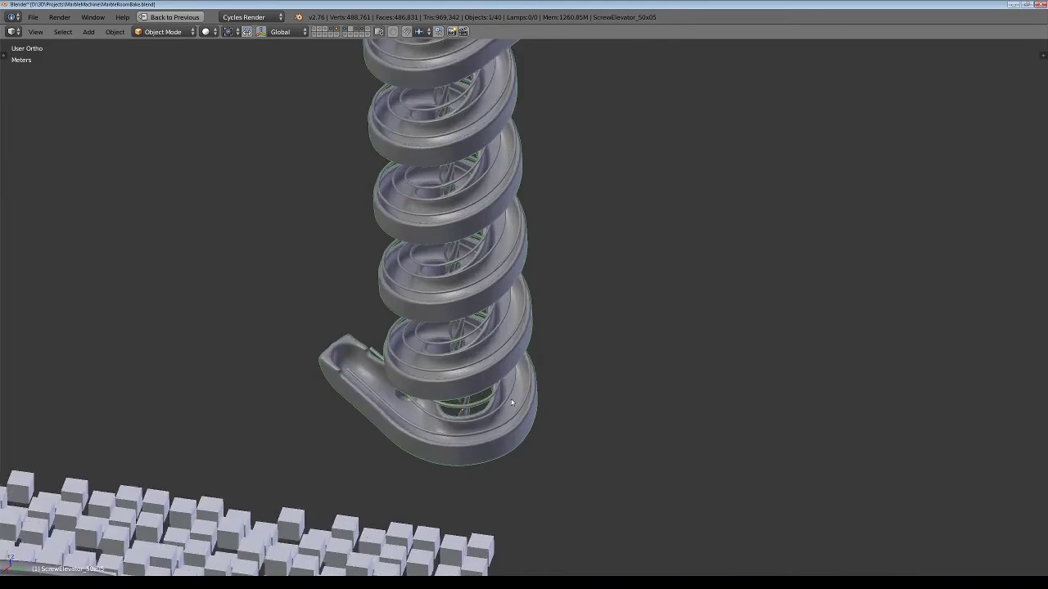
pyautogui.moveTo(516, 406)
pyautogui.mouseDown(button='middle')
pyautogui.moveTo(589, 360)
pyautogui.moveTo(609, 450)
pyautogui.moveTo(599, 375)
pyautogui.moveTo(441, 423)
pyautogui.mouseUp(button='middle')
# Step: In Edit Mode, select the edge loop along the spiral track's inner edge in wireframe view
pyautogui.press('Tab')
pyautogui.scroll(3, 440, 422)
pyautogui.scroll(2, 479, 402)
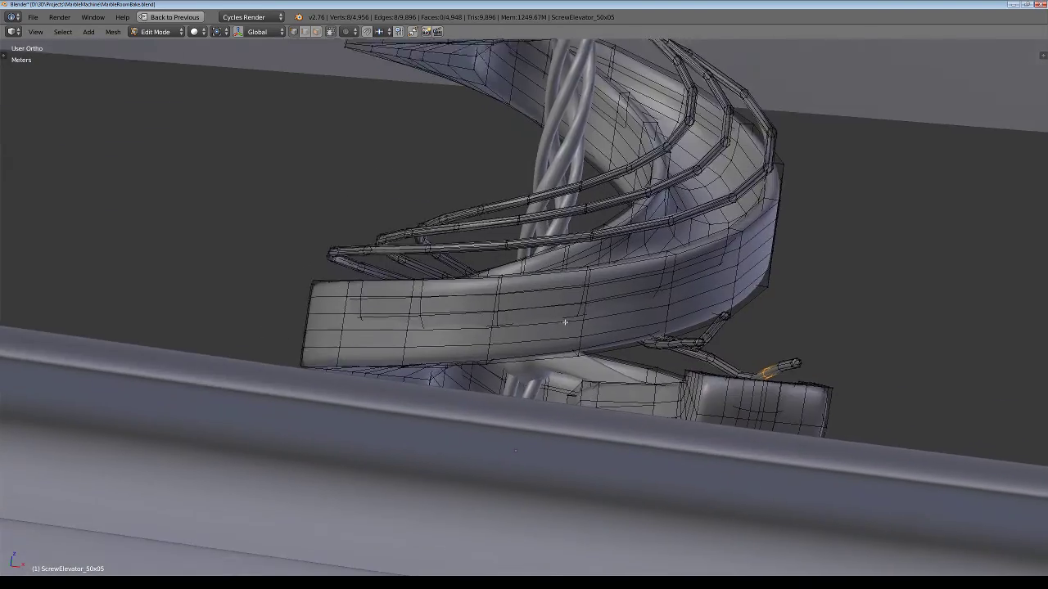
pyautogui.scroll(2, 532, 368)
pyautogui.scroll(1, 593, 335)
pyautogui.moveTo(593, 335)
pyautogui.mouseDown(button='middle')
pyautogui.moveTo(499, 441)
pyautogui.moveTo(467, 294)
pyautogui.mouseUp(button='middle')
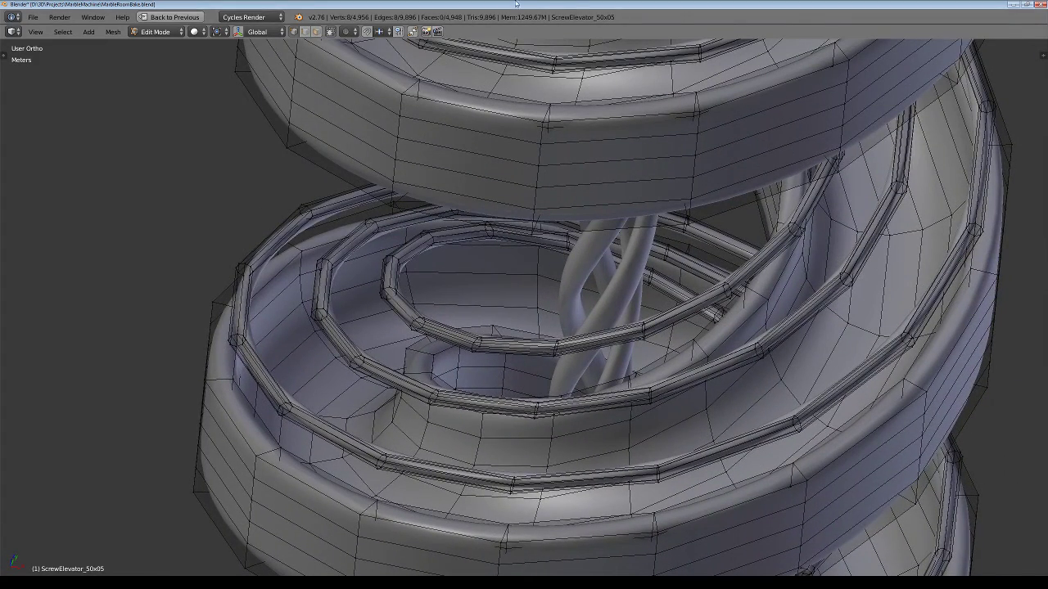
pyautogui.keyDown('alt'); pyautogui.rightClick(440, 359); pyautogui.keyUp('alt')
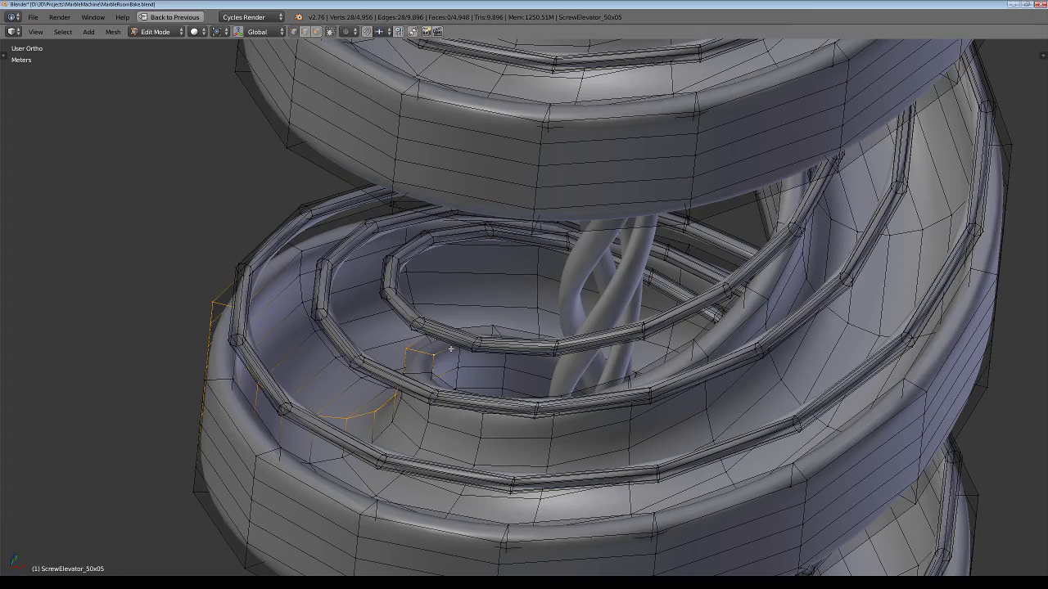
pyautogui.keyDown('alt'); pyautogui.rightClick(450, 350); pyautogui.keyUp('alt')
pyautogui.moveTo(526, 375)
pyautogui.mouseDown(button='middle')
pyautogui.moveTo(725, 373)
pyautogui.moveTo(489, 422)
pyautogui.mouseUp(button='middle')
pyautogui.press('z')
pyautogui.press('z')
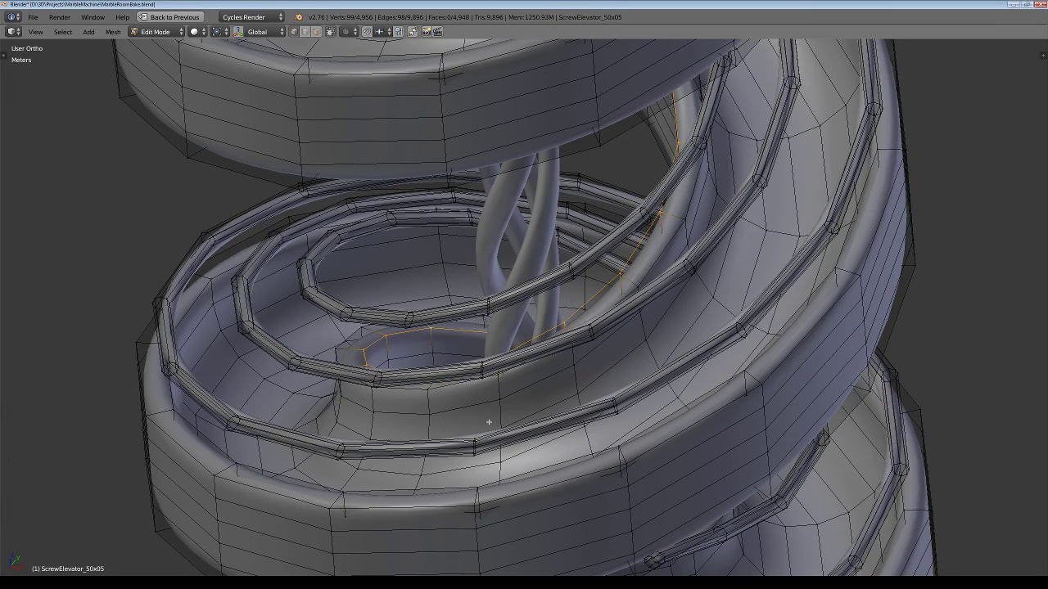
# Step: Duplicate the inner edge loop and lift the copy 0.2 m along Z
pyautogui.hotkey('shift', 'd')
pyautogui.rightClick(489, 423)
pyautogui.press('g')
pyautogui.press('z')
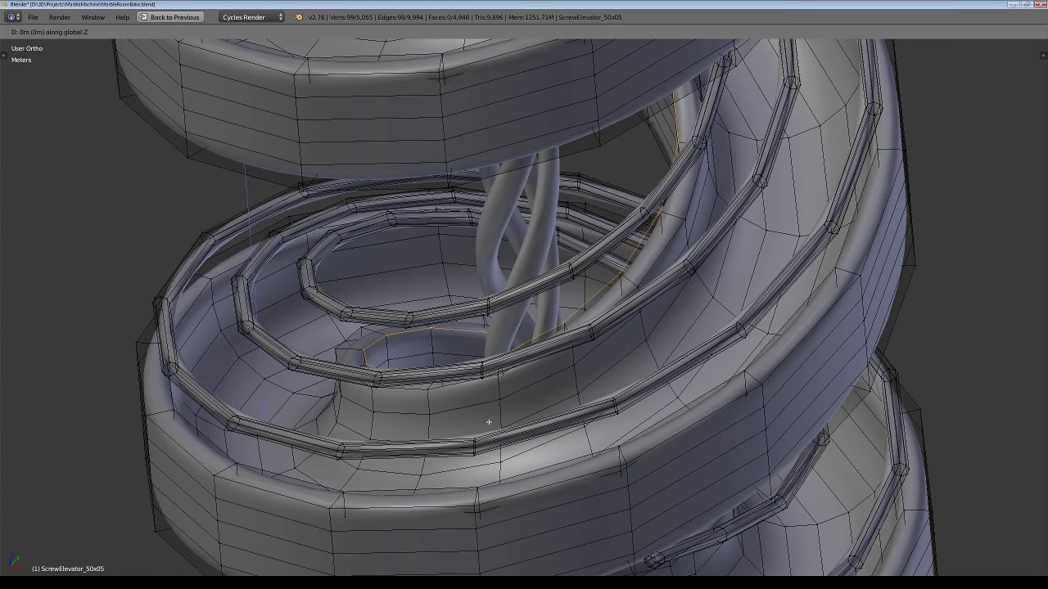
pyautogui.press('=')
pyautogui.write('.2')
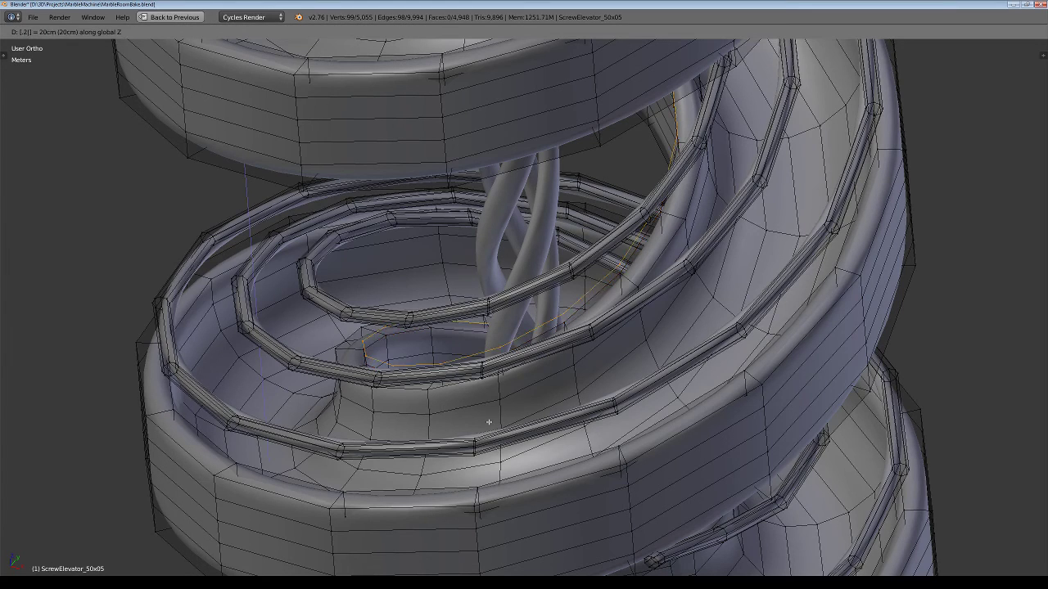
pyautogui.press('Return')
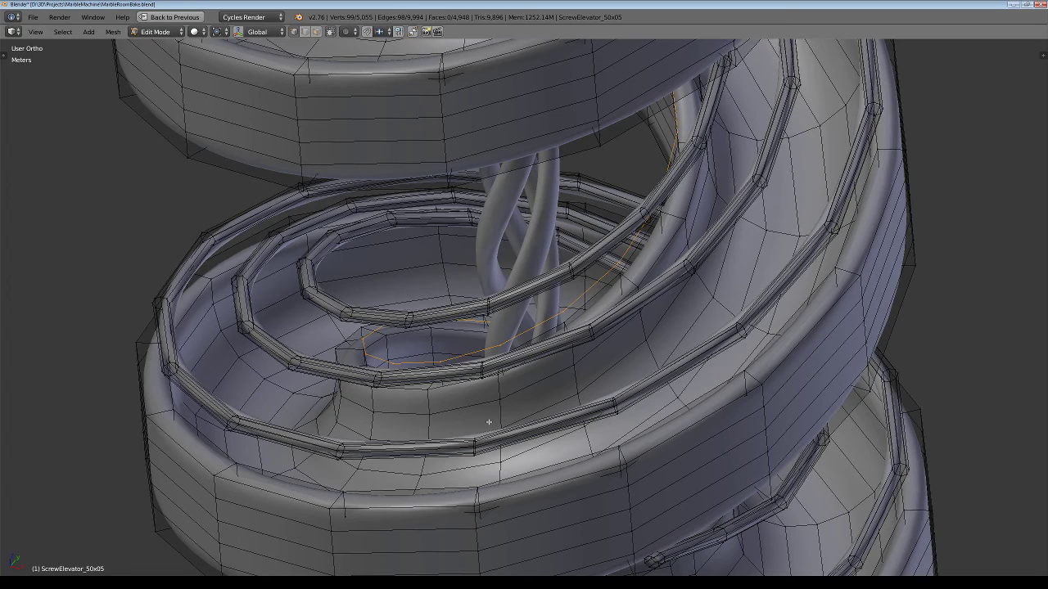
# Step: Extrude the lifted loop 1 m upward along Z and return to Object Mode
pyautogui.write('ez')
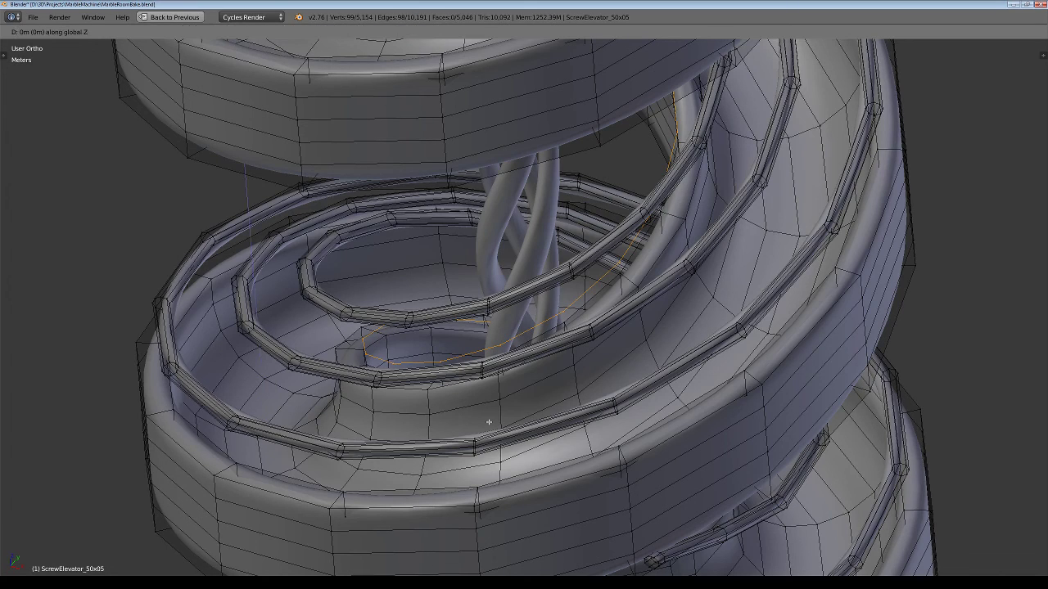
pyautogui.write('1')
pyautogui.press('Return')
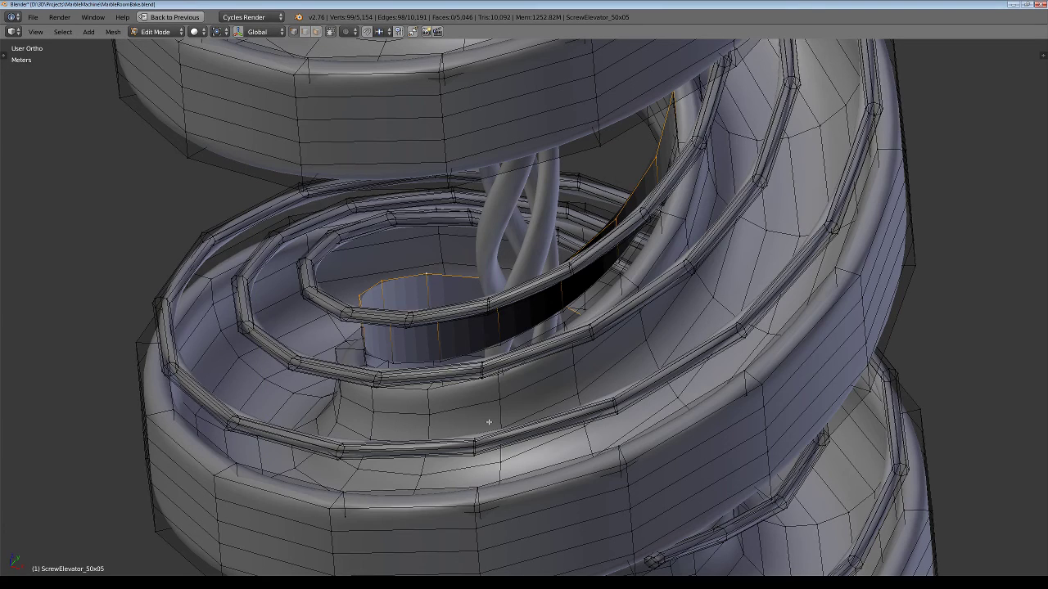
pyautogui.press('Tab')
pyautogui.press('t')
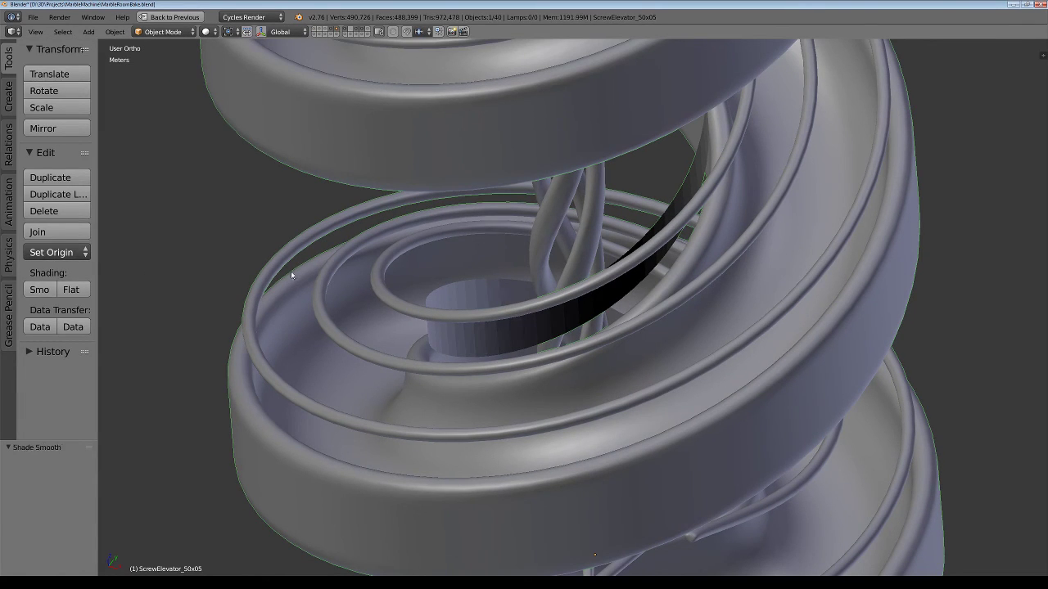
# Step: Select the whole inner band, recalculate its normals outward with Ctrl+N, and deselect all
pyautogui.press('t')
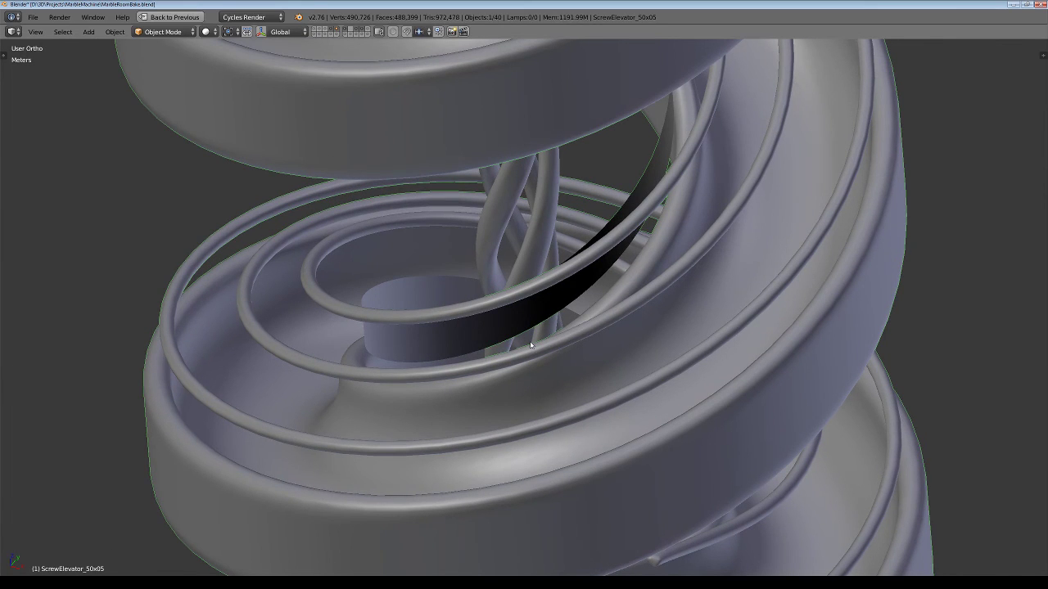
pyautogui.press('Tab')
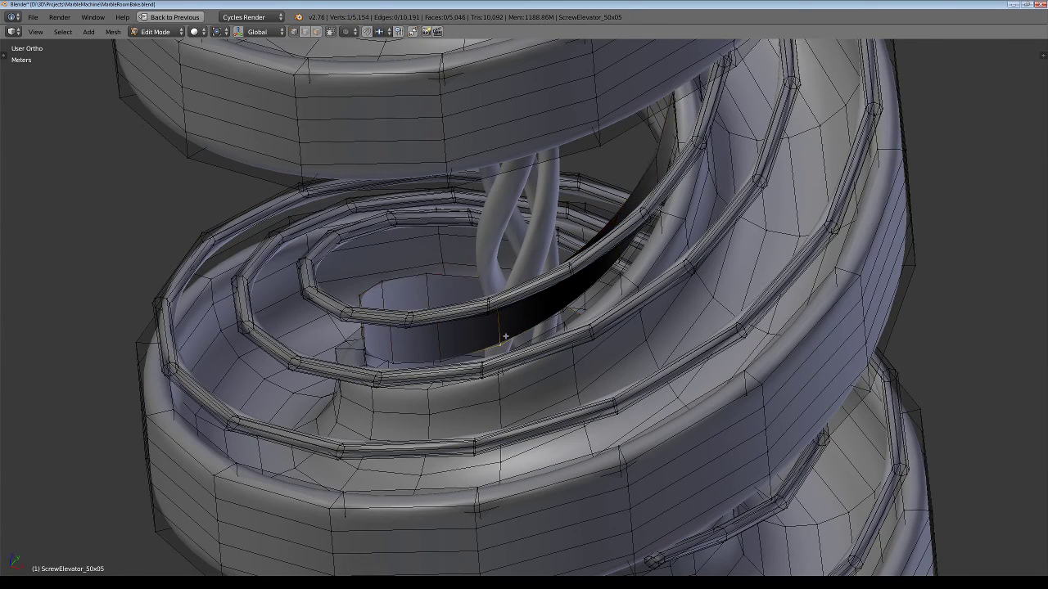
pyautogui.press('l')
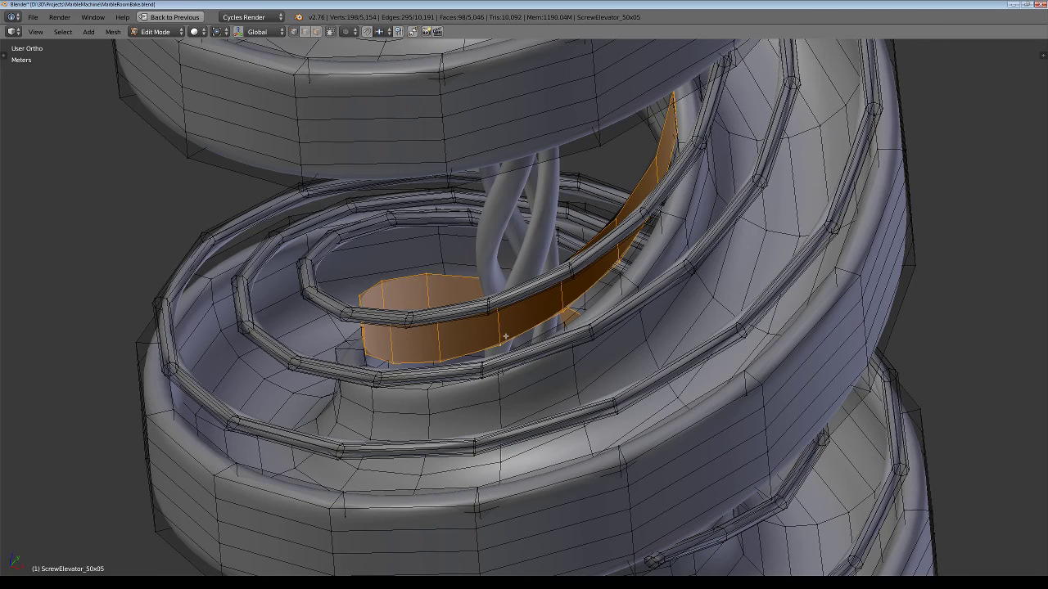
pyautogui.hotkey('ctrl', 'n')
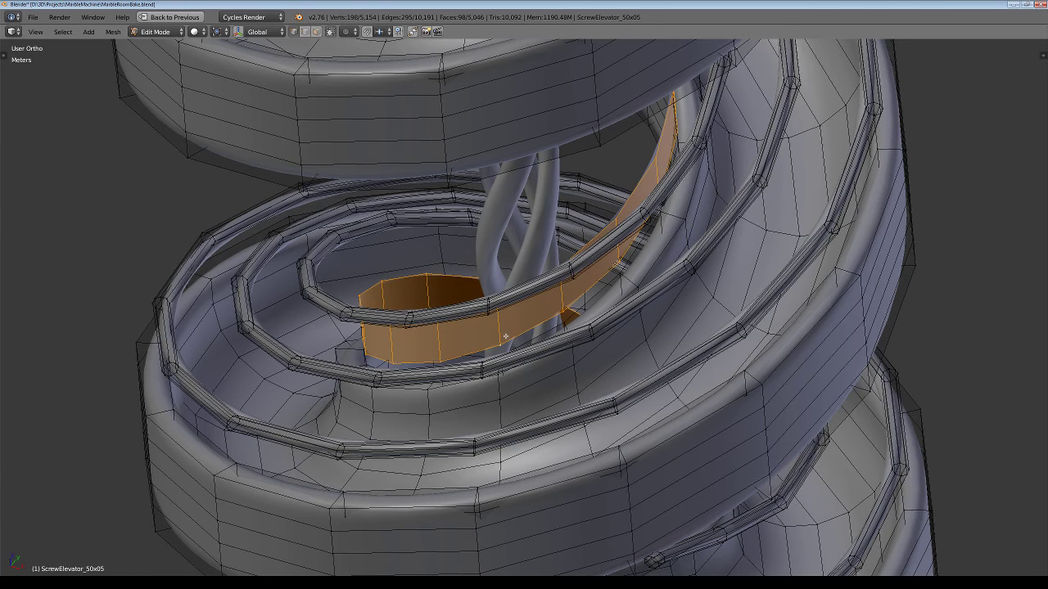
pyautogui.press('a')
pyautogui.moveTo(505, 335); pyautogui.dragTo(456, 353, button='middle')
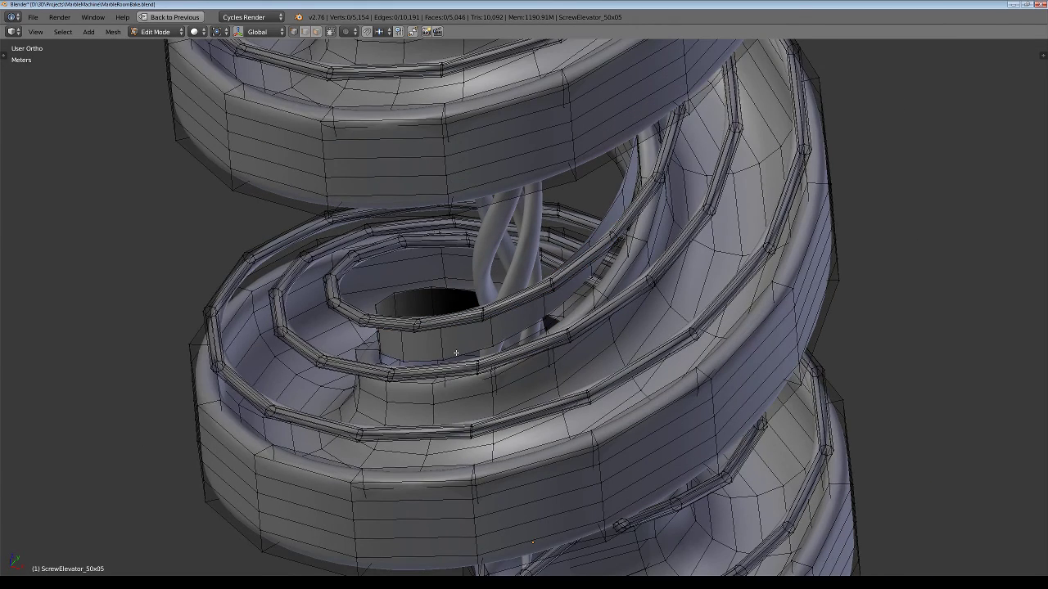
pyautogui.scroll(-5, 456, 353)
pyautogui.scroll(3, 442, 336)
pyautogui.scroll(3, 426, 316)
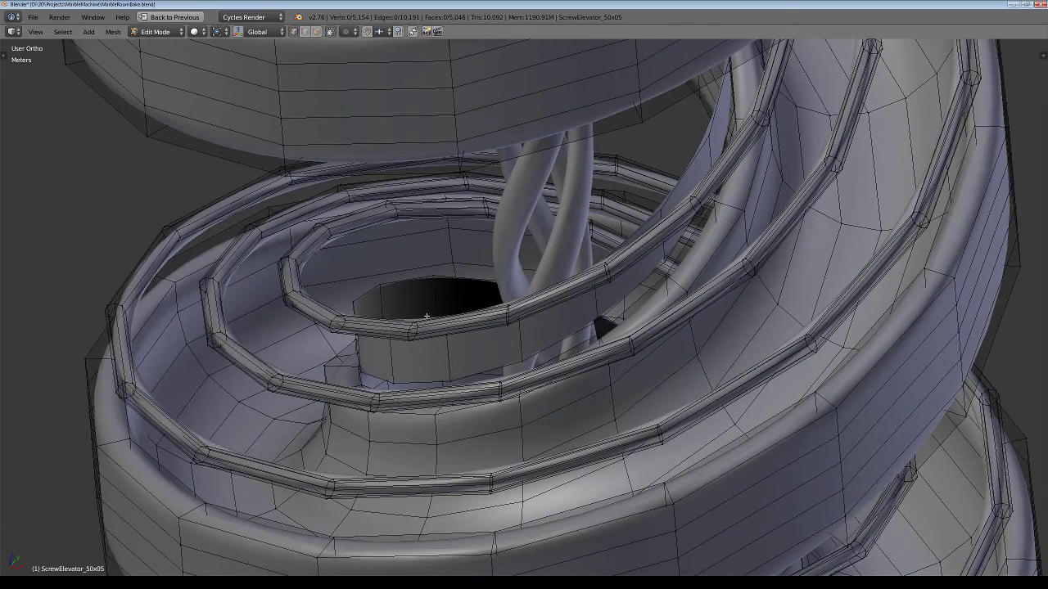
# Step: Select the rim loop, grow it to the adjacent faces, duplicate them, and lift the copy 0.5 m
pyautogui.keyDown('alt'); pyautogui.rightClick(366, 289); pyautogui.keyUp('alt')
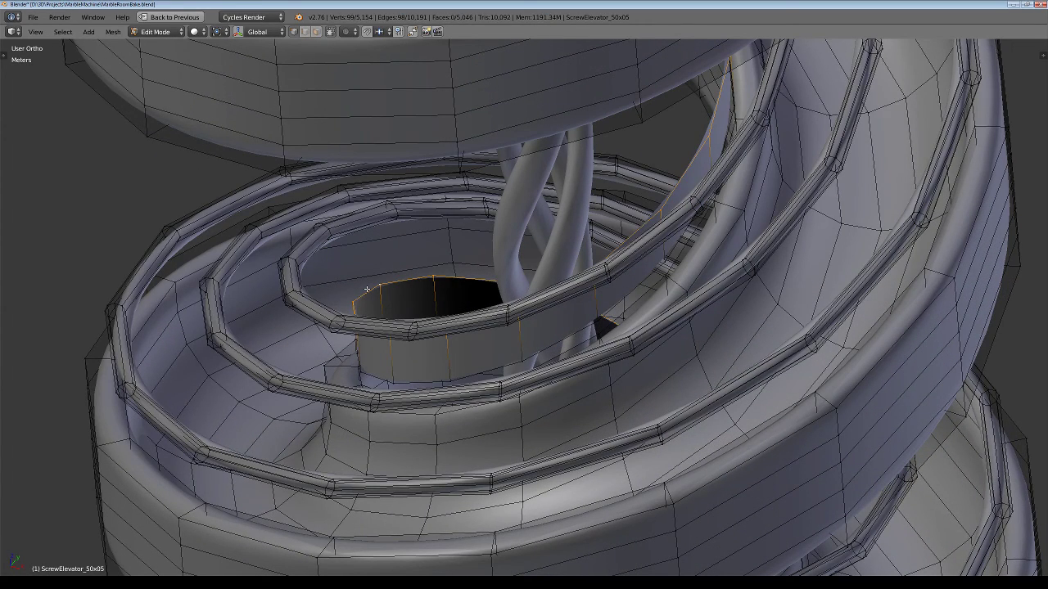
pyautogui.press('ctrl+KP_Add')
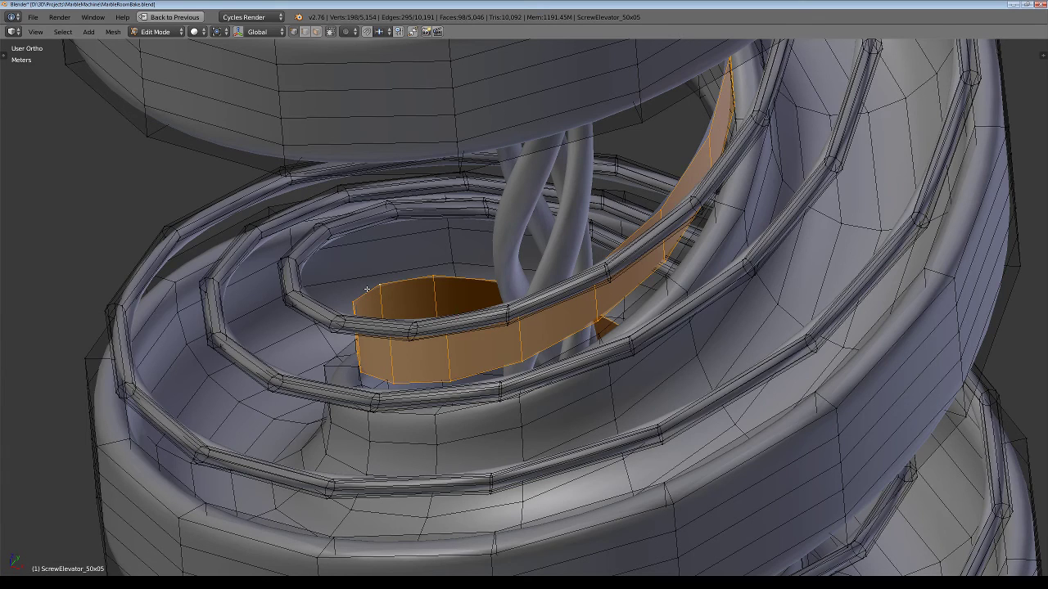
pyautogui.hotkey('shift', 'd')
pyautogui.rightClick(366, 289)
pyautogui.write('g')
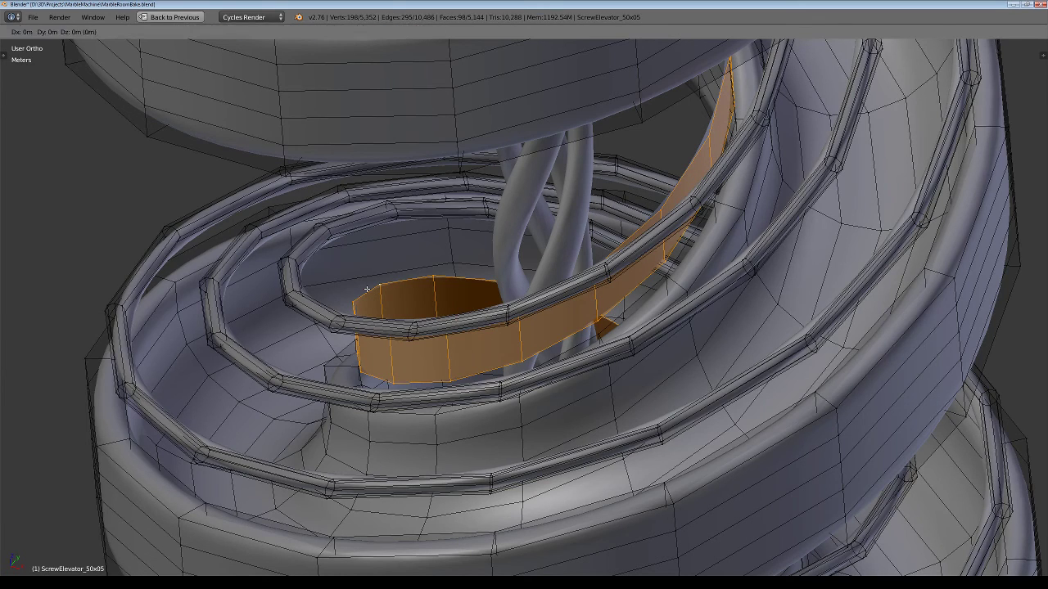
pyautogui.write('z.5')
pyautogui.press('Return')
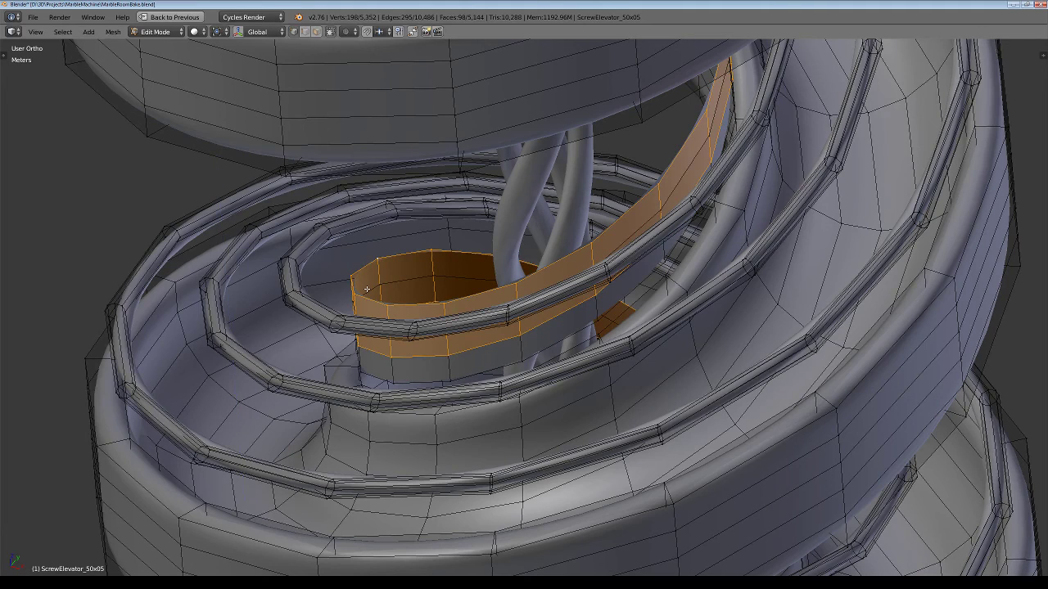
# Step: Try scaling the duplicated band 0.5 along Z with different pivots, cancelling both attempts
pyautogui.hotkey('shift', 'r')
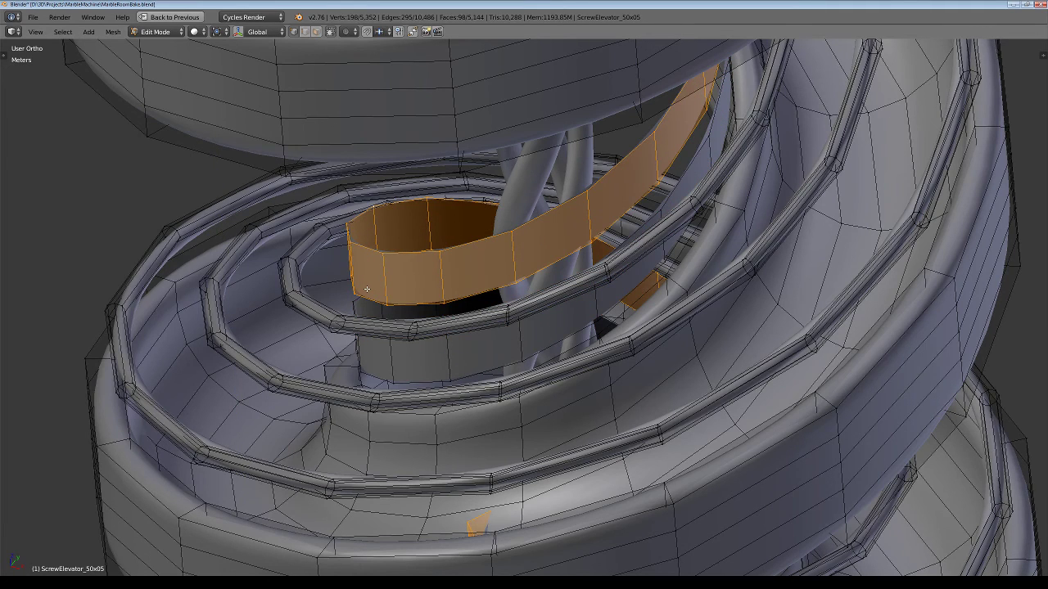
pyautogui.write('sz.')
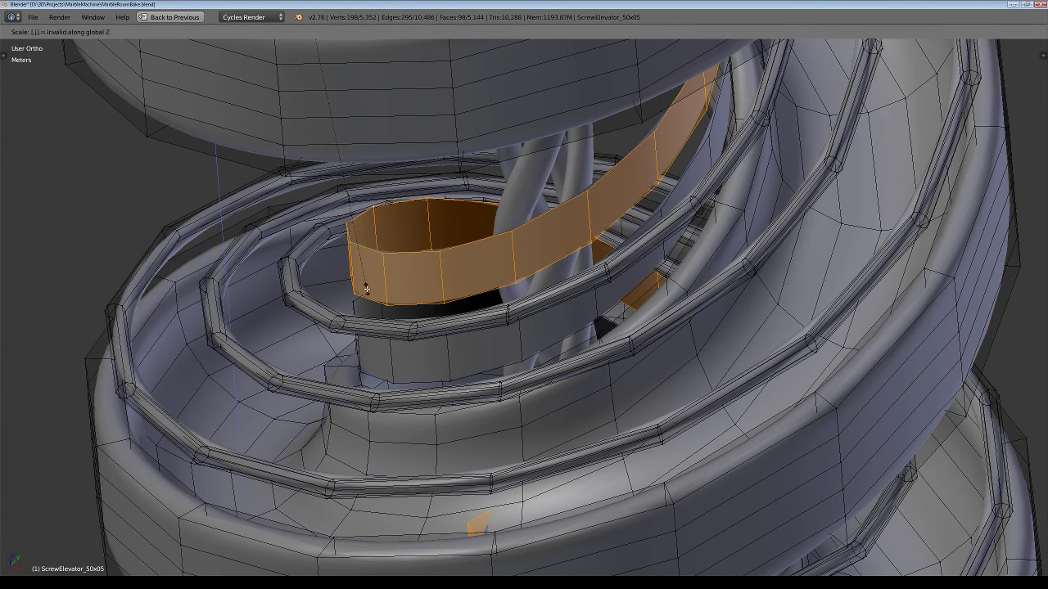
pyautogui.write('5')
pyautogui.press('Escape')
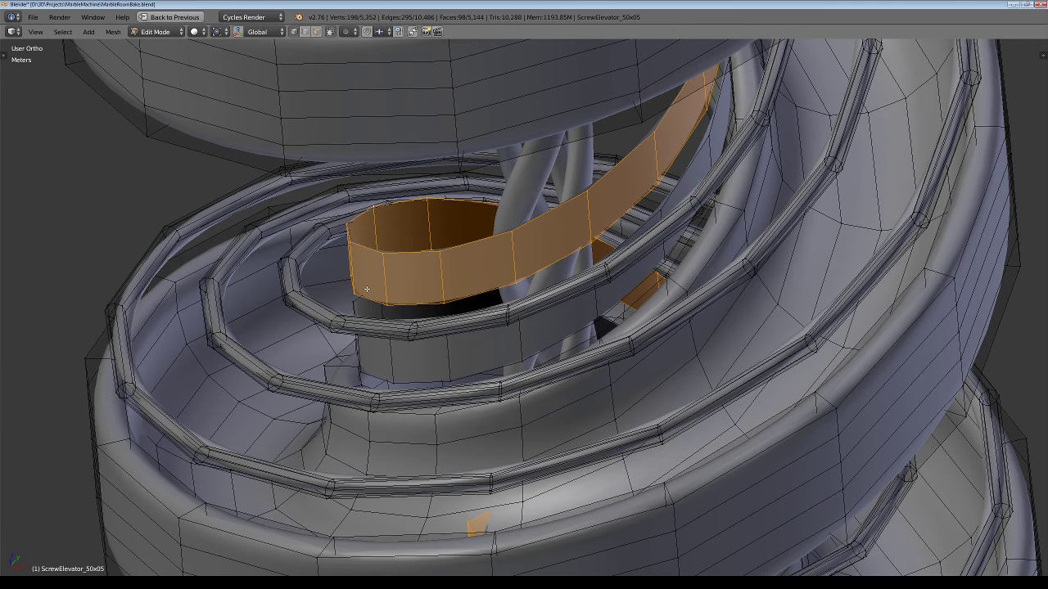
pyautogui.press('.')
pyautogui.write('sz')
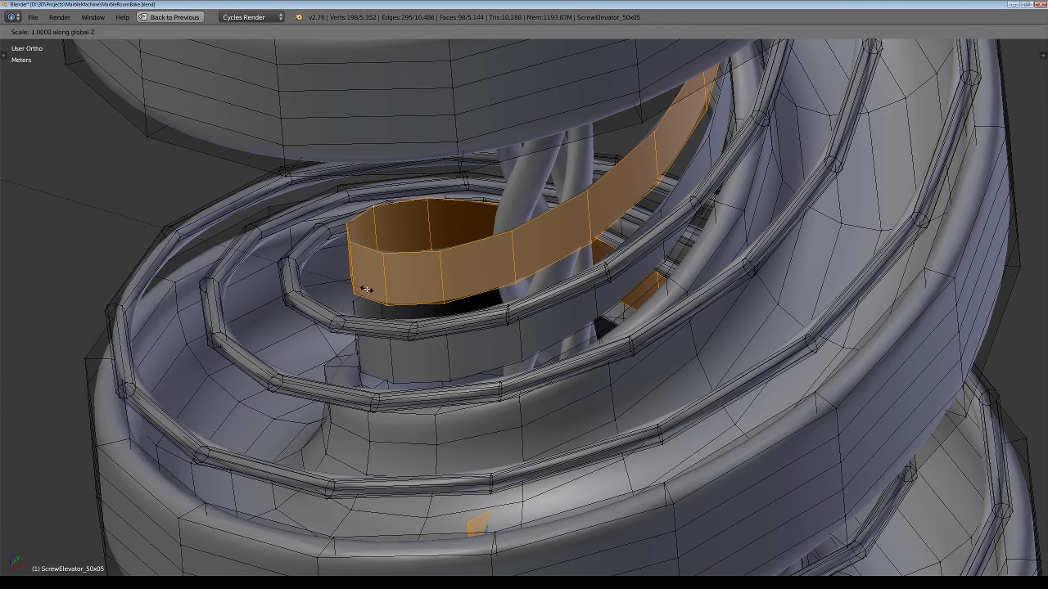
pyautogui.write('.5')
pyautogui.press('Escape')
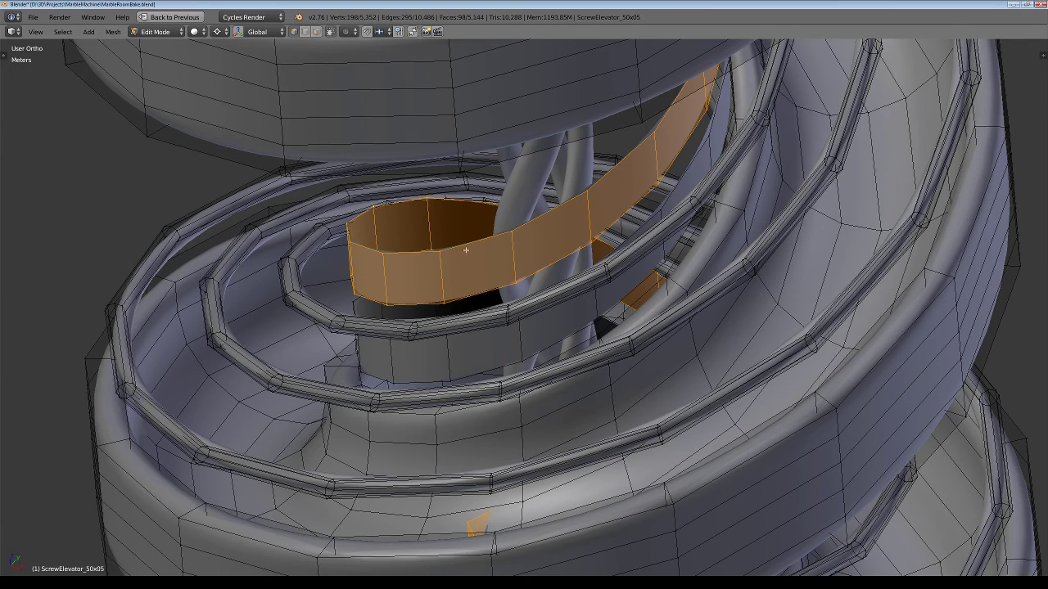
# Step: Raise the band's top edge loop by exactly 0.1 m along Z
pyautogui.keyDown('alt'); pyautogui.rightClick(464, 246); pyautogui.keyUp('alt')
pyautogui.press('g')
pyautogui.press('z')
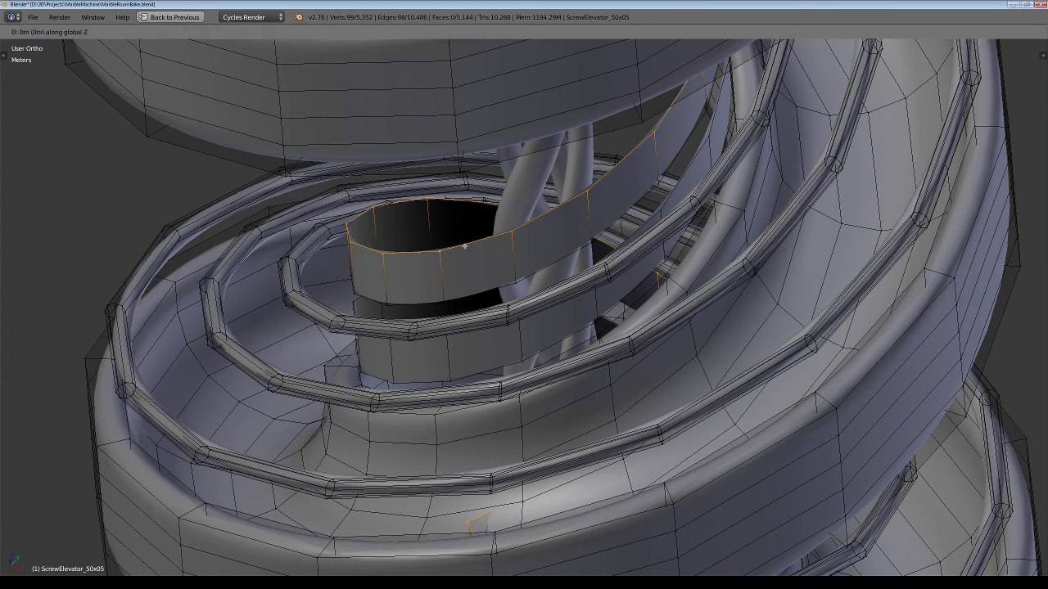
pyautogui.click(464, 246)
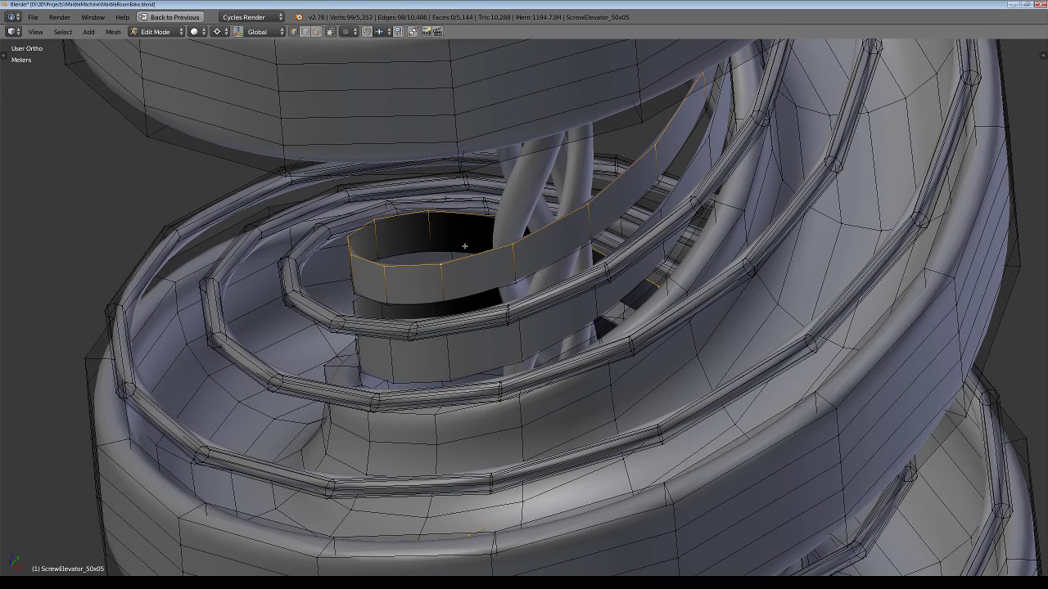
pyautogui.hotkey('ctrl', 'z')
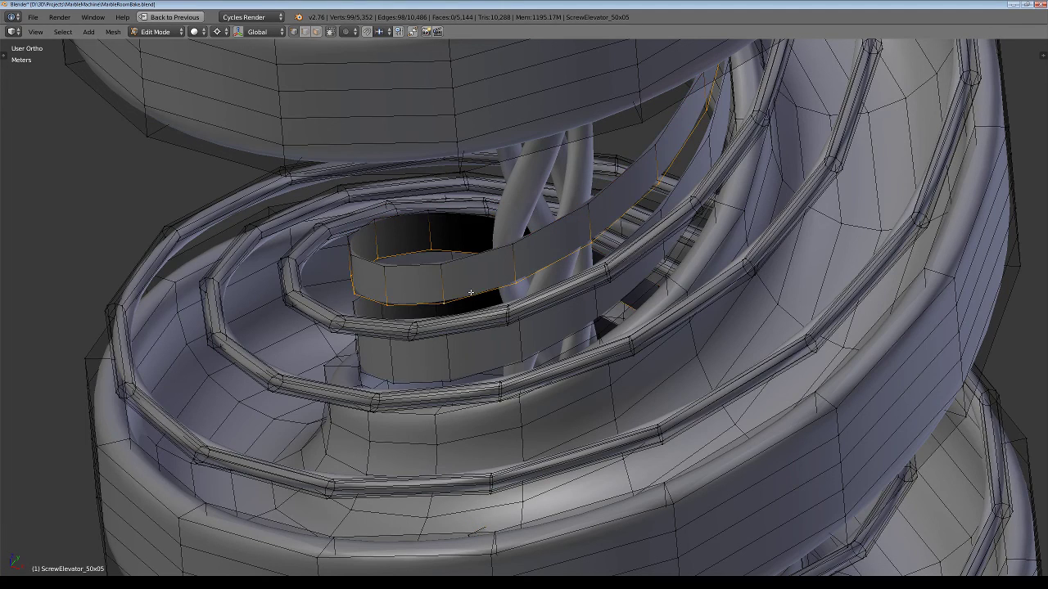
pyautogui.write('gz0.1')
pyautogui.press('Return')
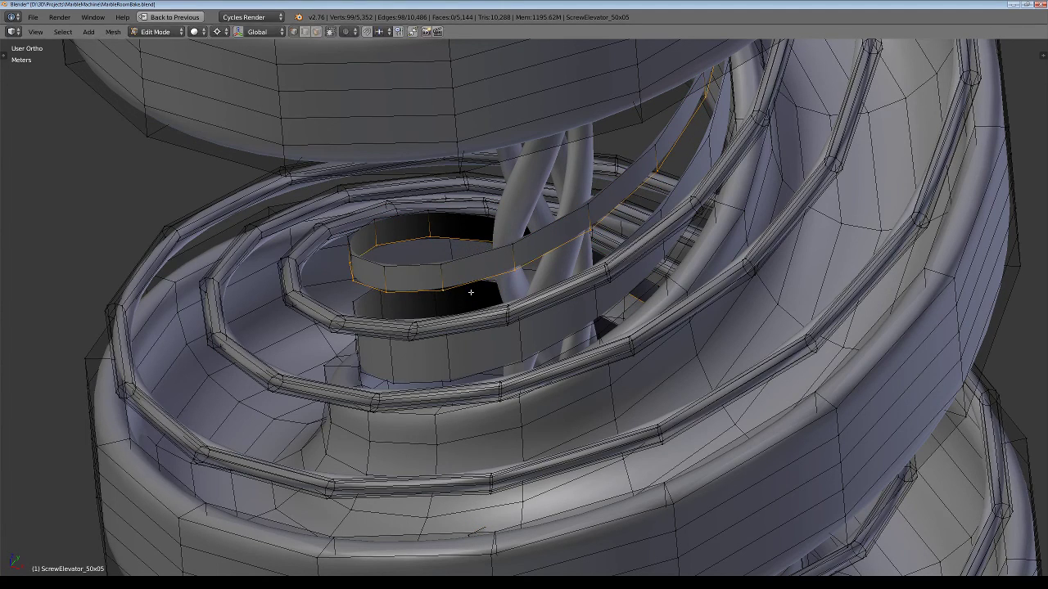
# Step: Raise the column's lower loop 0.03 m and lower another inner-band loop 0.25 m
pyautogui.keyDown('alt'); pyautogui.rightClick(465, 371); pyautogui.keyUp('alt')
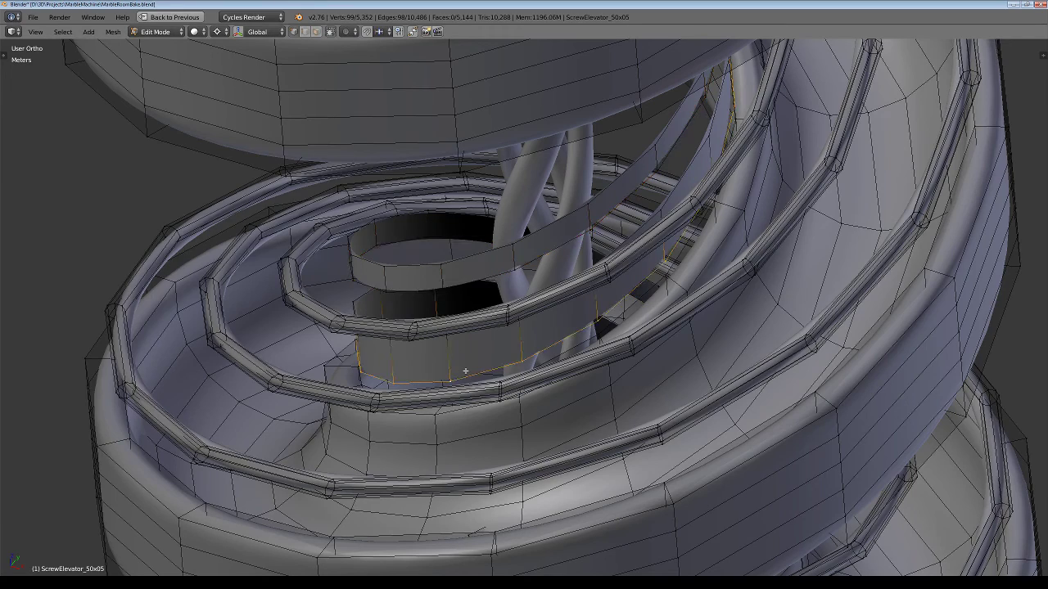
pyautogui.write('gz0.03')
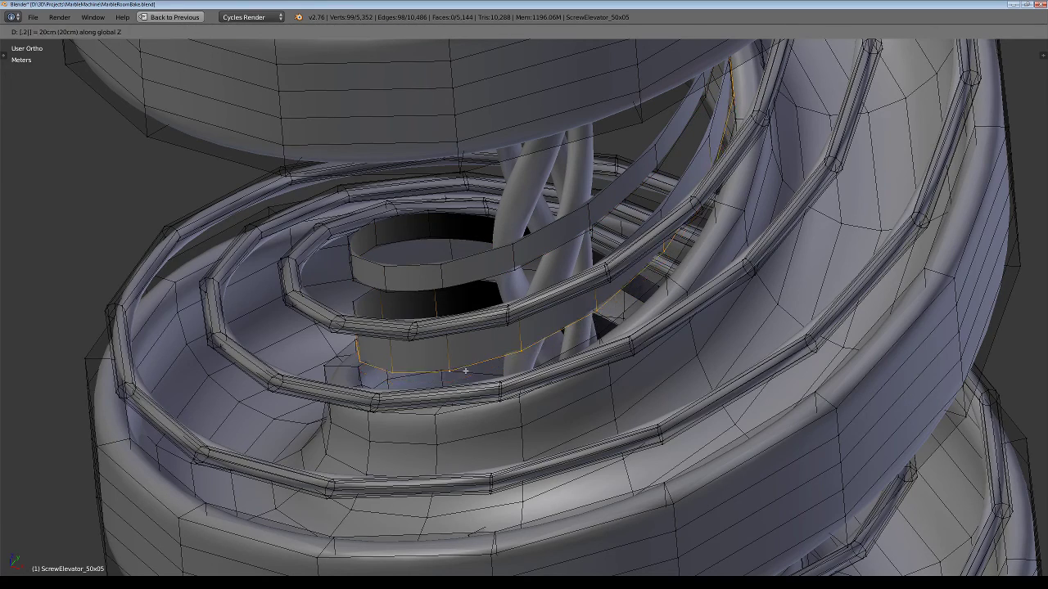
pyautogui.press('Return')
pyautogui.moveTo(413, 361); pyautogui.dragTo(424, 324, button='middle')
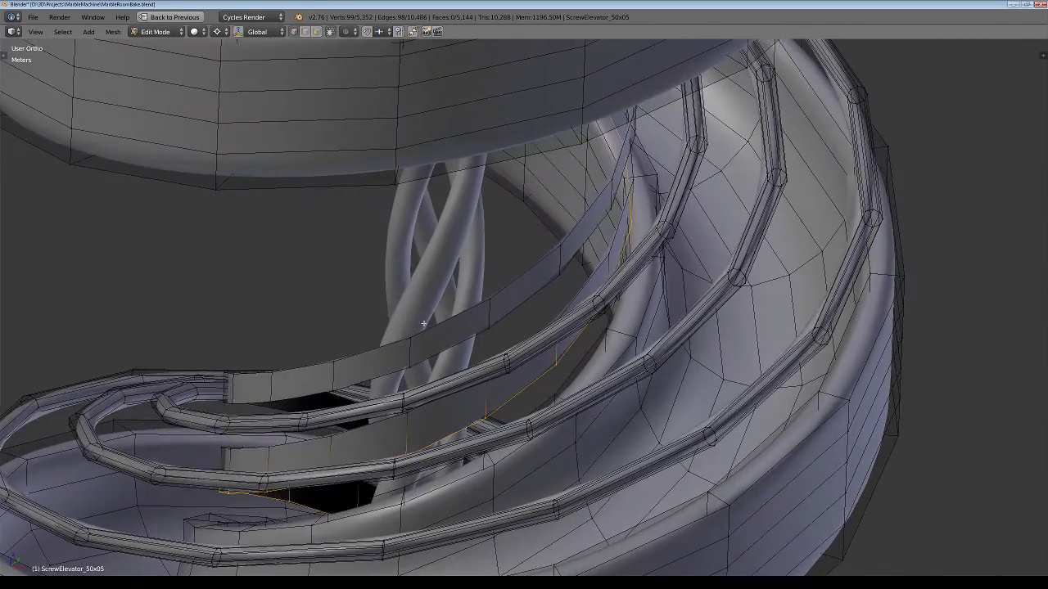
pyautogui.keyDown('alt'); pyautogui.rightClick(311, 441); pyautogui.keyUp('alt')
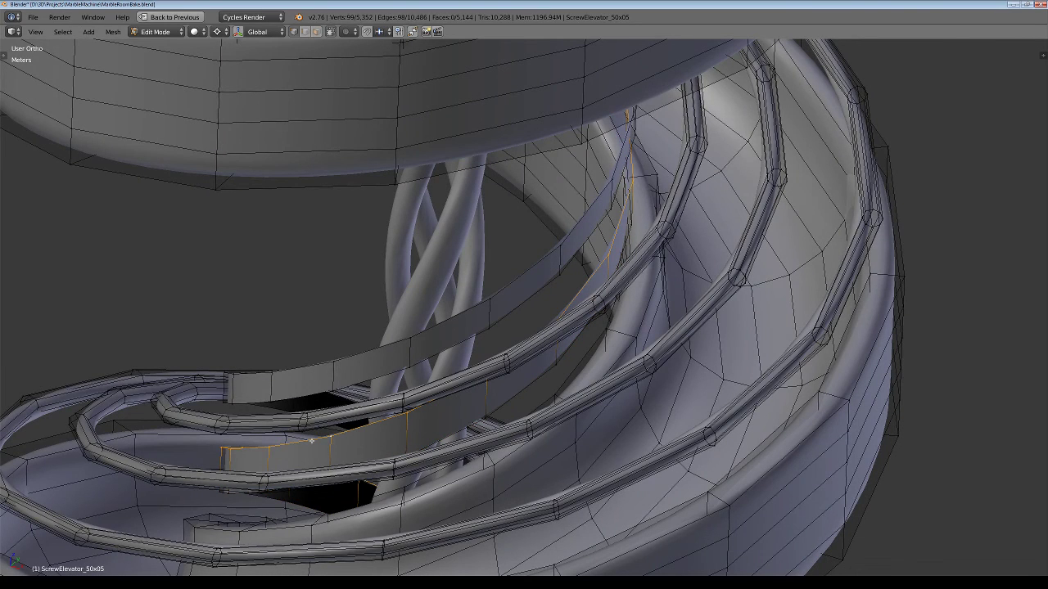
pyautogui.write('gz-.25')
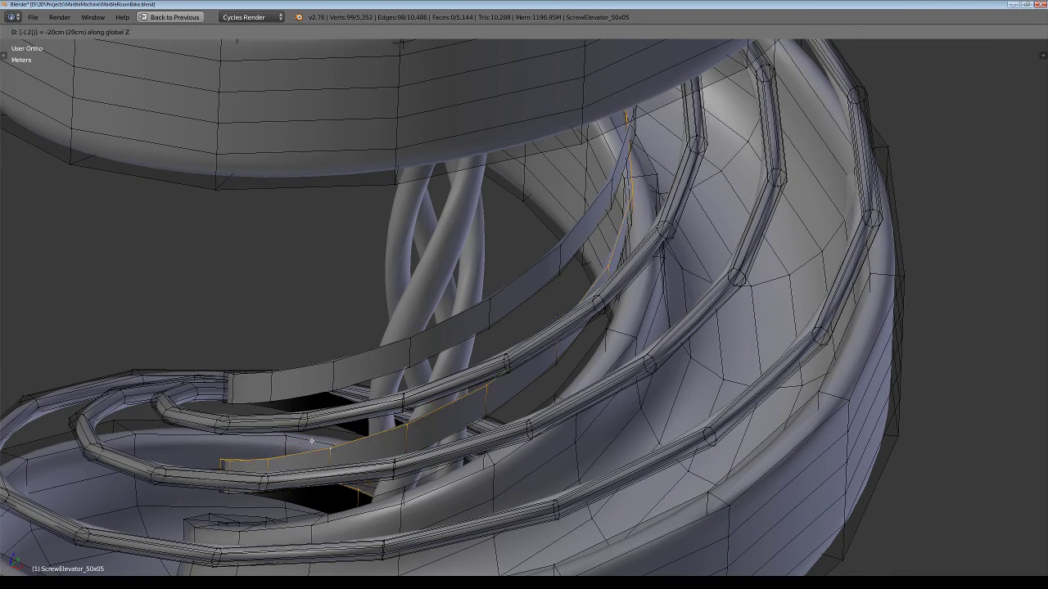
pyautogui.press('Return')
pyautogui.press('Tab')
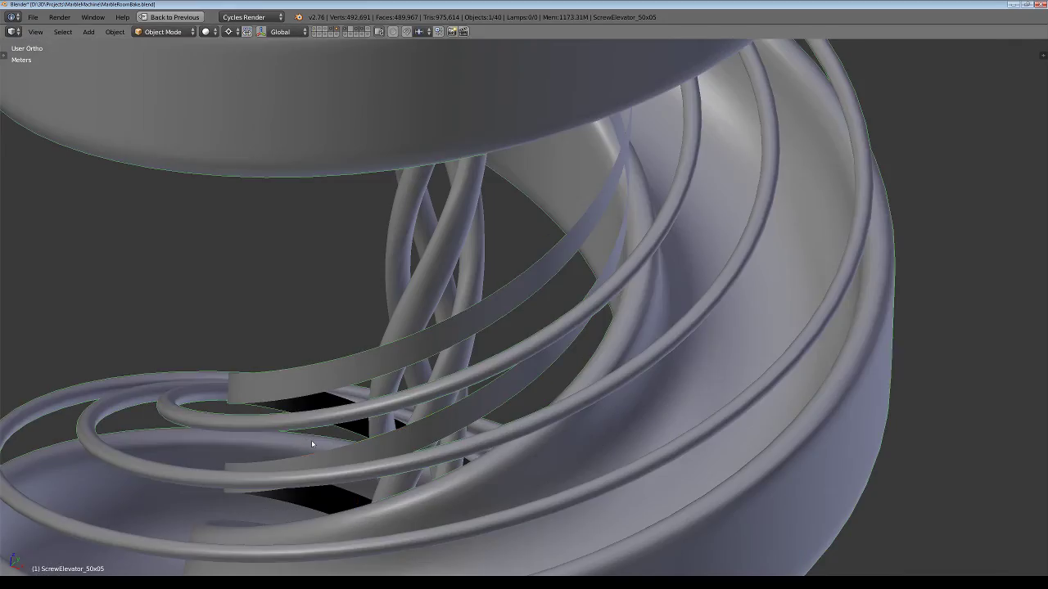
pyautogui.scroll(-3, 292, 436)
pyautogui.moveTo(292, 491)
pyautogui.mouseDown(button='middle')
pyautogui.moveTo(292, 436)
pyautogui.moveTo(416, 431)
pyautogui.moveTo(344, 421)
pyautogui.moveTo(218, 356)
pyautogui.moveTo(246, 333)
pyautogui.moveTo(357, 362)
pyautogui.moveTo(463, 414)
pyautogui.moveTo(580, 390)
pyautogui.moveTo(461, 433)
pyautogui.moveTo(264, 406)
pyautogui.moveTo(319, 419)
pyautogui.moveTo(330, 439)
pyautogui.moveTo(669, 470)
pyautogui.moveTo(475, 355)
pyautogui.moveTo(427, 407)
pyautogui.moveTo(440, 368)
pyautogui.moveTo(463, 363)
pyautogui.moveTo(603, 395)
pyautogui.moveTo(725, 377)
pyautogui.moveTo(578, 375)
pyautogui.mouseUp(button='middle')
# Step: Select the thin protruding faces at the upper inner band's end
pyautogui.press('Tab')
pyautogui.scroll(4, 213, 372)
pyautogui.scroll(2, 291, 351)
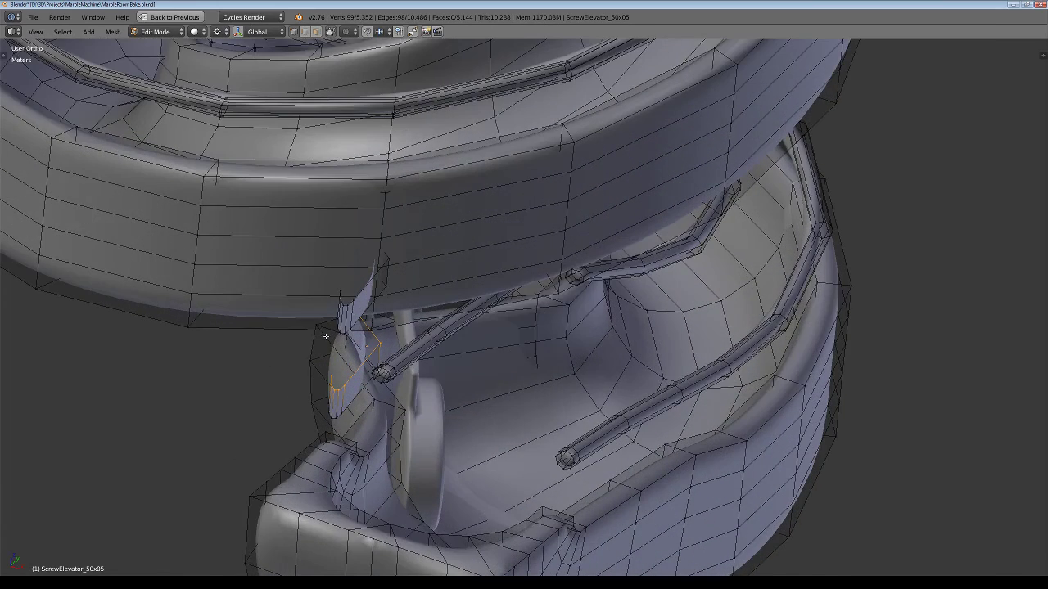
pyautogui.rightClick(331, 313)
pyautogui.moveTo(331, 314)
pyautogui.mouseDown(button='middle')
pyautogui.moveTo(318, 320)
pyautogui.moveTo(328, 315)
pyautogui.mouseUp(button='middle')
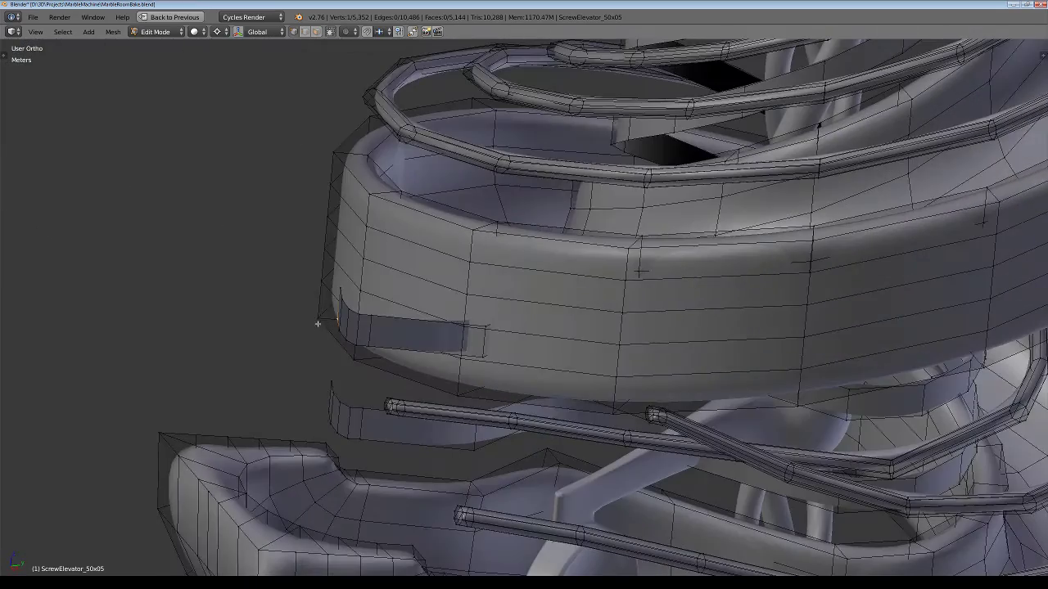
pyautogui.keyDown('shift'); pyautogui.rightClick(333, 316); pyautogui.keyUp('shift')
pyautogui.scroll(2, 333, 312)
pyautogui.keyDown('shift'); pyautogui.rightClick(340, 314); pyautogui.keyUp('shift')
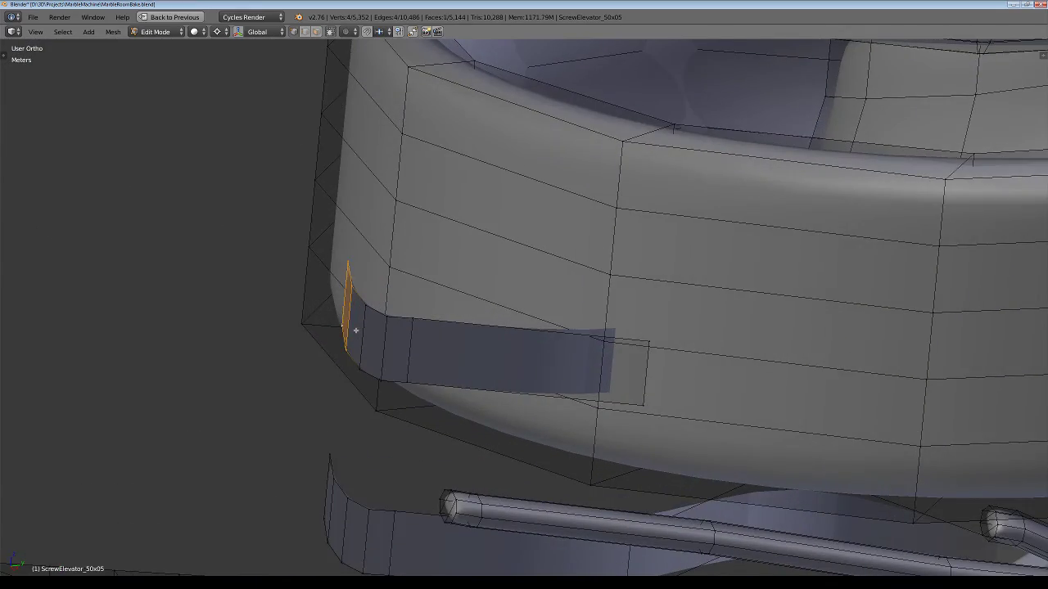
pyautogui.keyDown('shift'); pyautogui.rightClick(362, 336); pyautogui.keyUp('shift')
pyautogui.keyDown('shift'); pyautogui.rightClick(384, 348); pyautogui.keyUp('shift')
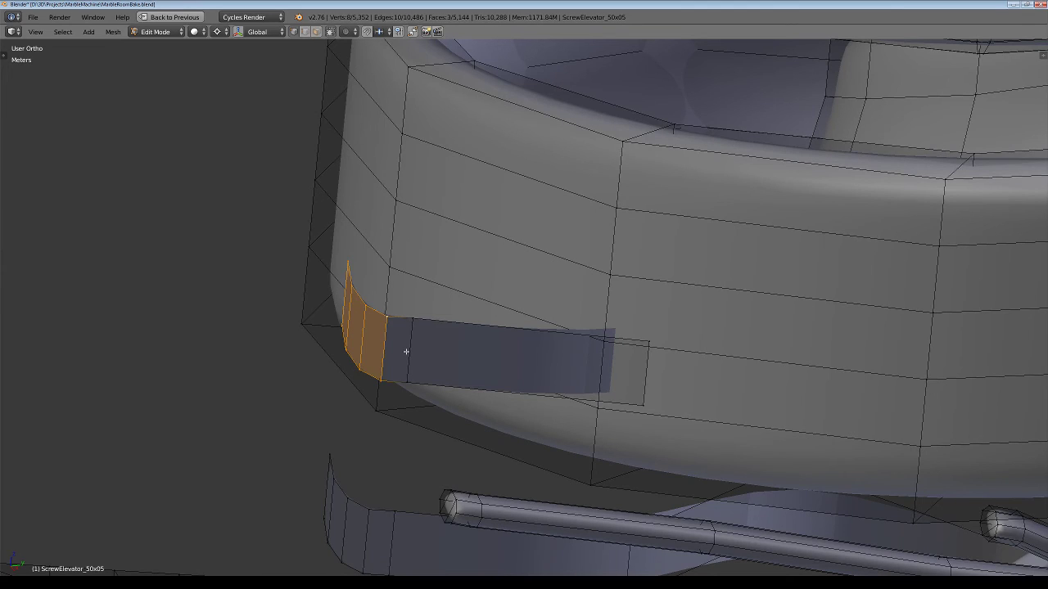
# Step: Add the lower strip's end faces and delete all the selected protruding faces
pyautogui.keyDown('shift'); pyautogui.rightClick(321, 501); pyautogui.keyUp('shift')
pyautogui.keyDown('shift'); pyautogui.rightClick(325, 504); pyautogui.keyUp('shift')
pyautogui.keyDown('shift'); pyautogui.rightClick(326, 508); pyautogui.keyUp('shift')
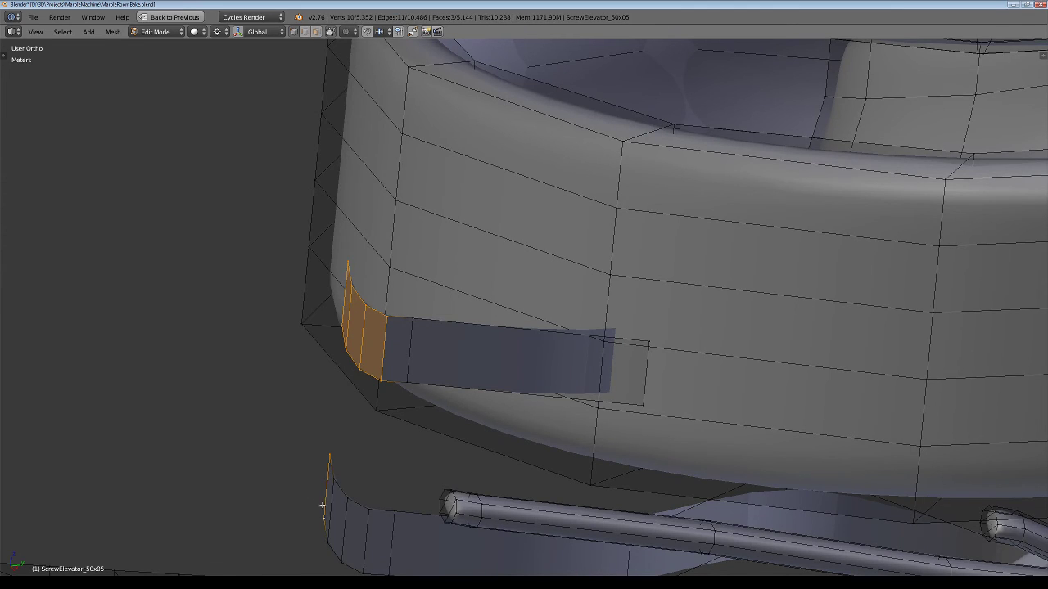
pyautogui.keyDown('shift'); pyautogui.rightClick(326, 510); pyautogui.keyUp('shift')
pyautogui.keyDown('shift'); pyautogui.rightClick(328, 508); pyautogui.keyUp('shift')
pyautogui.keyDown('shift'); pyautogui.rightClick(348, 516); pyautogui.keyUp('shift')
pyautogui.keyDown('shift'); pyautogui.rightClick(365, 528); pyautogui.keyUp('shift')
pyautogui.press('x')
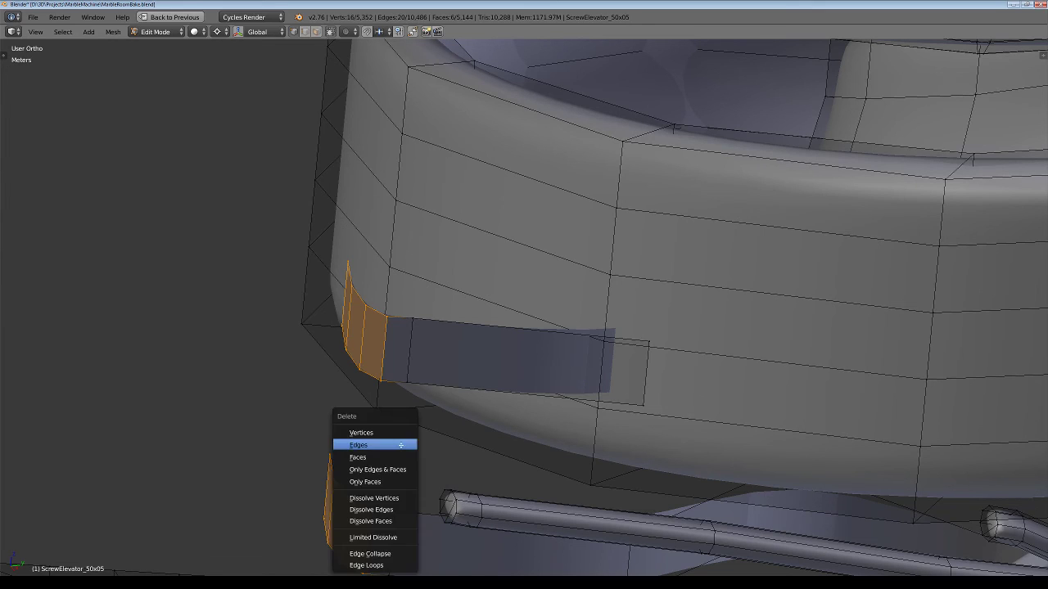
pyautogui.click(398, 432)
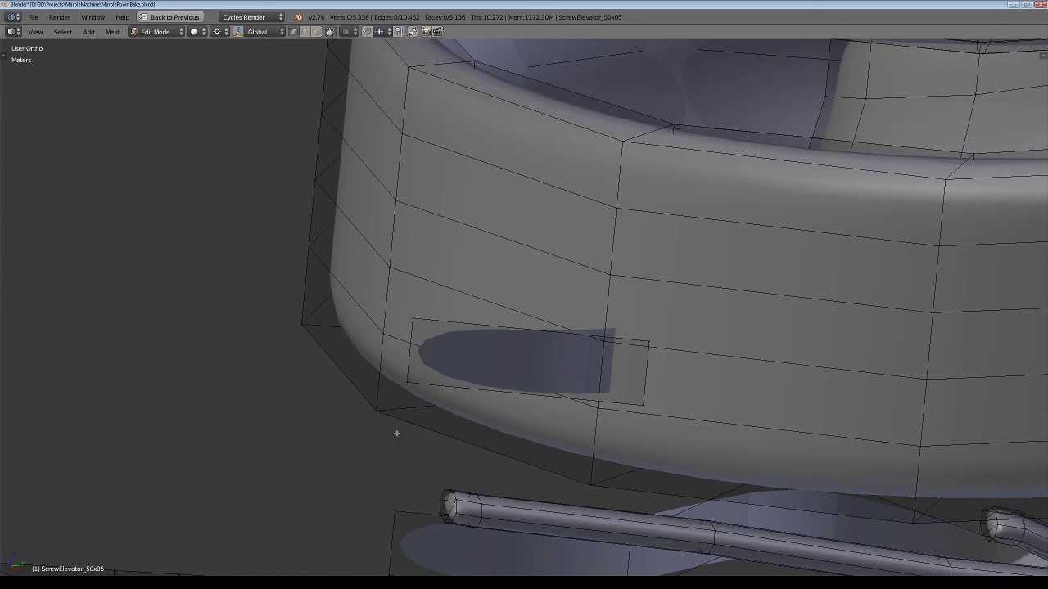
# Step: Select both bands' open end edges, grow into the strips, and isolate the screw elevator
pyautogui.rightClick(412, 355)
pyautogui.keyDown('shift'); pyautogui.rightClick(395, 532); pyautogui.keyUp('shift')
pyautogui.scroll(-4, 392, 534)
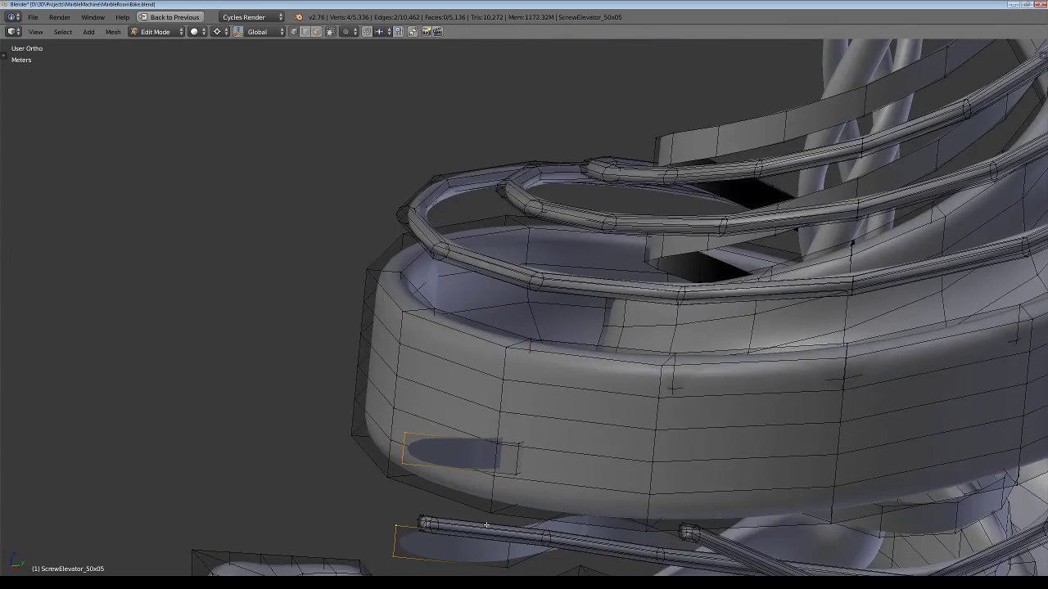
pyautogui.moveTo(487, 525)
pyautogui.mouseDown(button='middle')
pyautogui.moveTo(474, 447)
pyautogui.moveTo(504, 406)
pyautogui.mouseUp(button='middle')
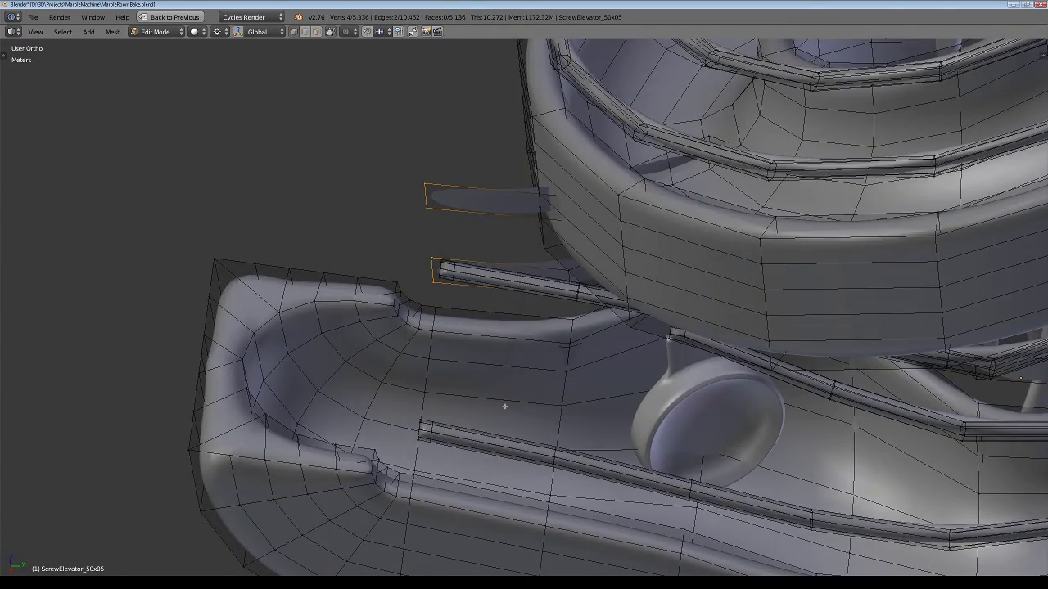
pyautogui.press('ctrl+KP_Add')
pyautogui.press('ctrl+KP_Add')
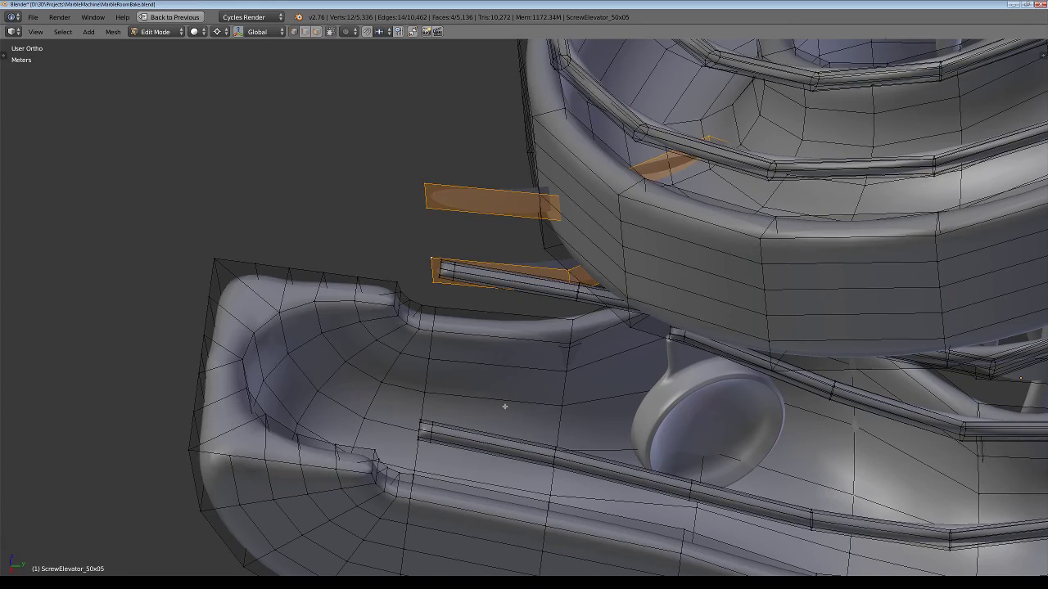
pyautogui.press('z')
pyautogui.moveTo(504, 406)
pyautogui.mouseDown(button='middle')
pyautogui.moveTo(517, 533)
pyautogui.moveTo(466, 420)
pyautogui.moveTo(468, 393)
pyautogui.moveTo(726, 397)
pyautogui.moveTo(634, 381)
pyautogui.moveTo(636, 367)
pyautogui.moveTo(997, 412)
pyautogui.mouseUp(button='middle')
pyautogui.press('z')
pyautogui.press('Tab')
pyautogui.press('KP_Divide')
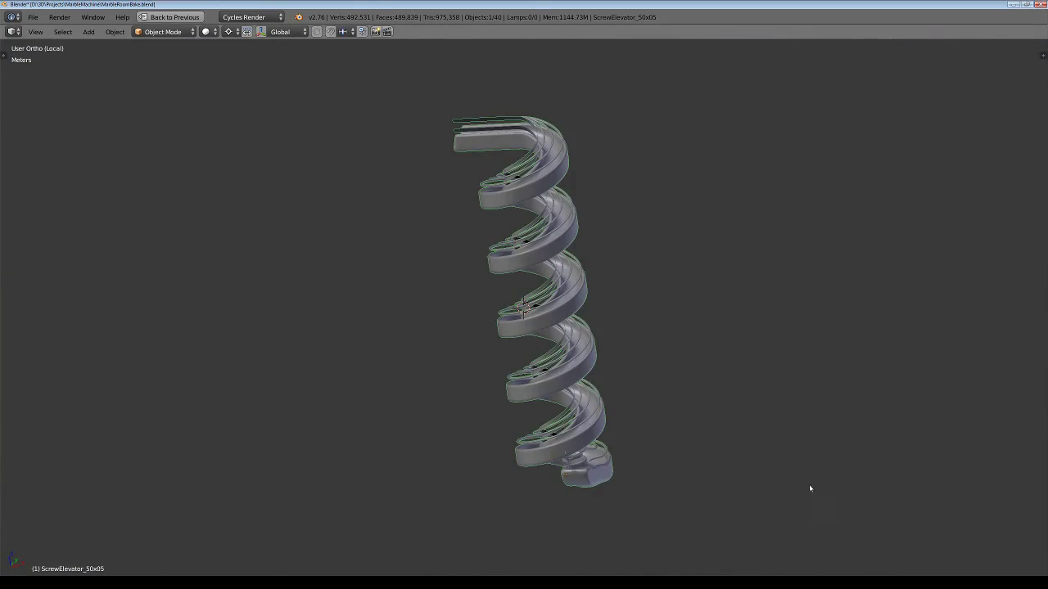
# Step: Adjust the selection along both strips and delete the remaining protruding faces
pyautogui.press('Tab')
pyautogui.scroll(3, 524, 426)
pyautogui.scroll(2, 482, 385)
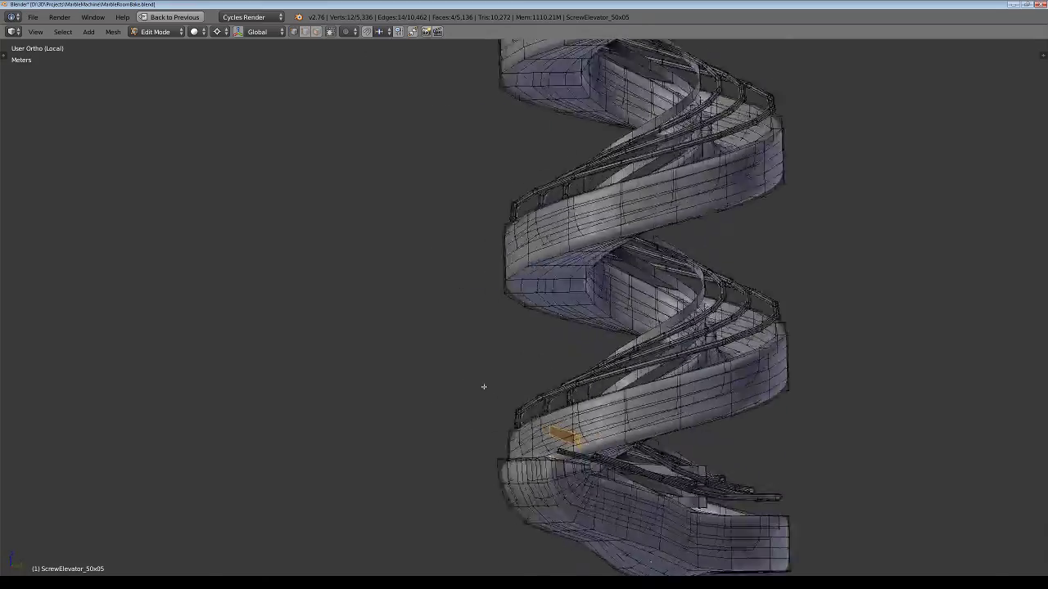
pyautogui.scroll(2, 308, 406)
pyautogui.moveTo(308, 405)
pyautogui.mouseDown(button='middle')
pyautogui.moveTo(736, 319)
pyautogui.moveTo(724, 396)
pyautogui.moveTo(747, 407)
pyautogui.mouseUp(button='middle')
pyautogui.scroll(3, 617, 397)
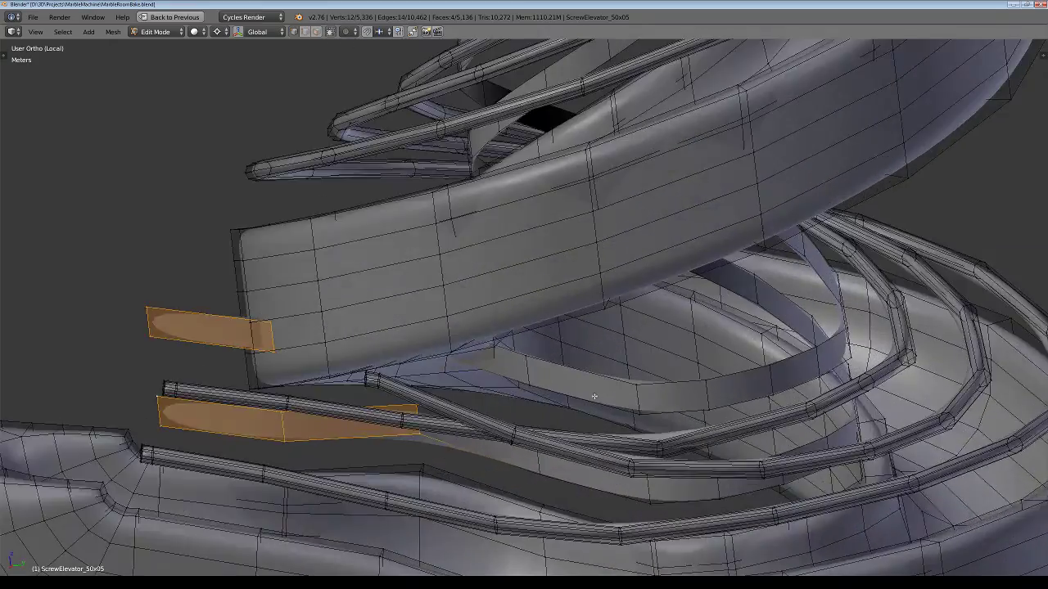
pyautogui.press('ctrl+KP_Add')
pyautogui.press('ctrl+KP_Add')
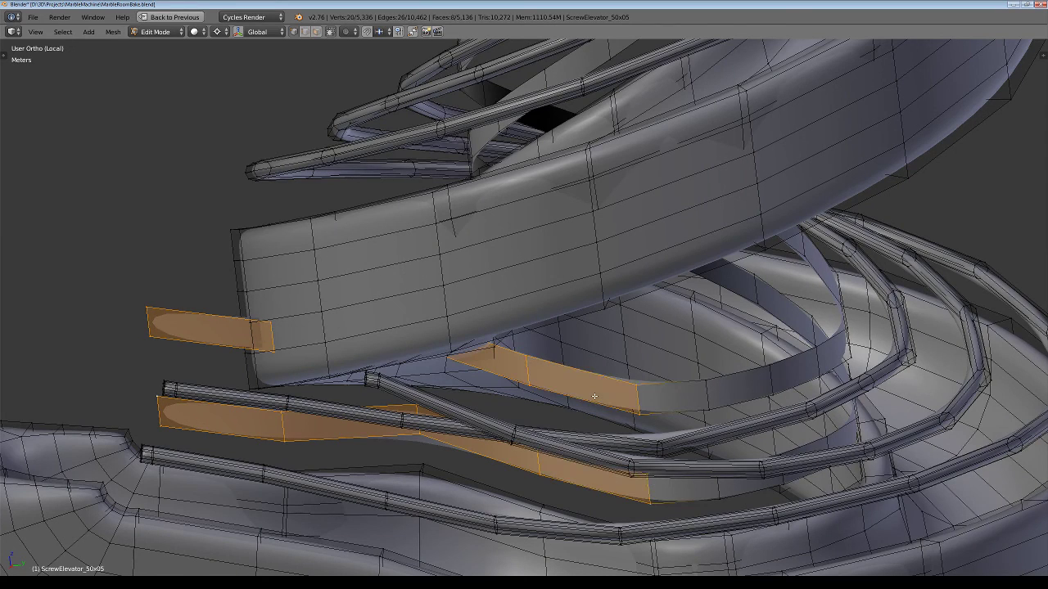
pyautogui.press('ctrl+KP_Subtract')
pyautogui.press('ctrl+KP_Subtract')
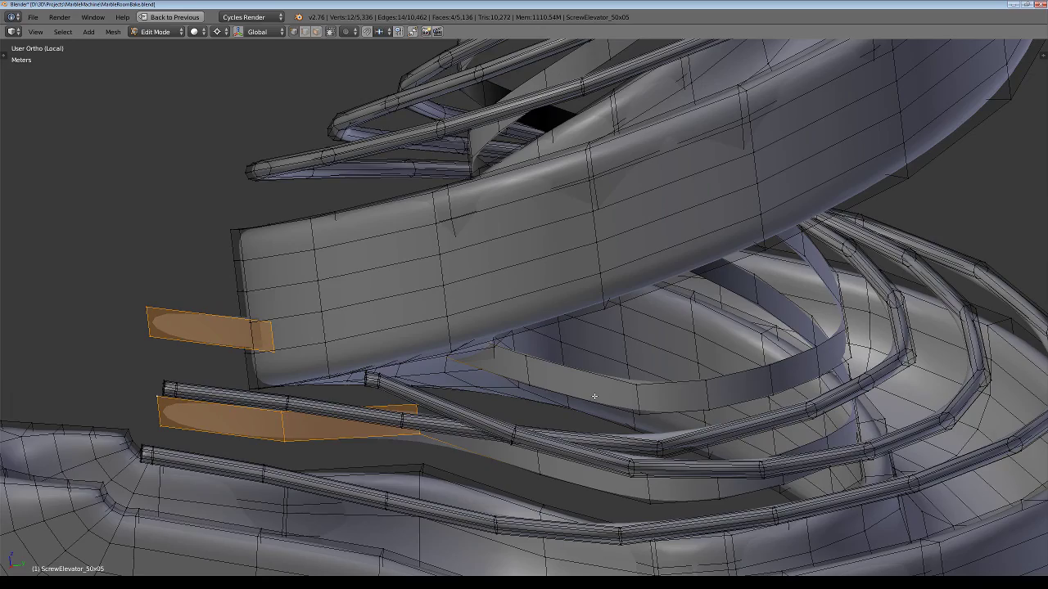
pyautogui.press('ctrl+KP_Subtract')
pyautogui.press('x')
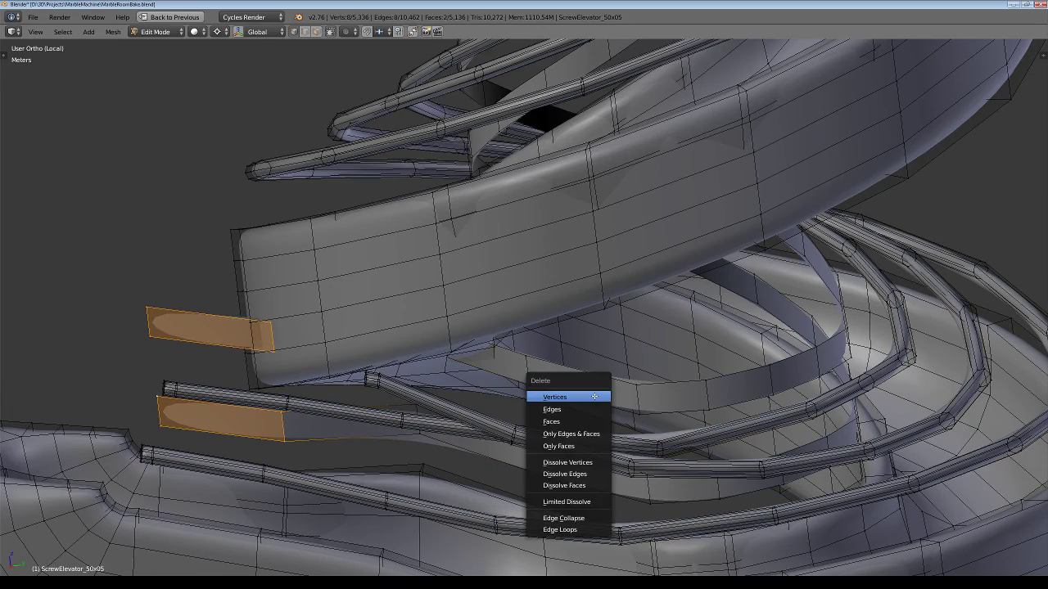
pyautogui.click(594, 396)
pyautogui.moveTo(490, 345)
pyautogui.mouseDown(button='middle')
pyautogui.moveTo(524, 437)
pyautogui.moveTo(564, 423)
pyautogui.moveTo(549, 429)
pyautogui.mouseUp(button='middle')
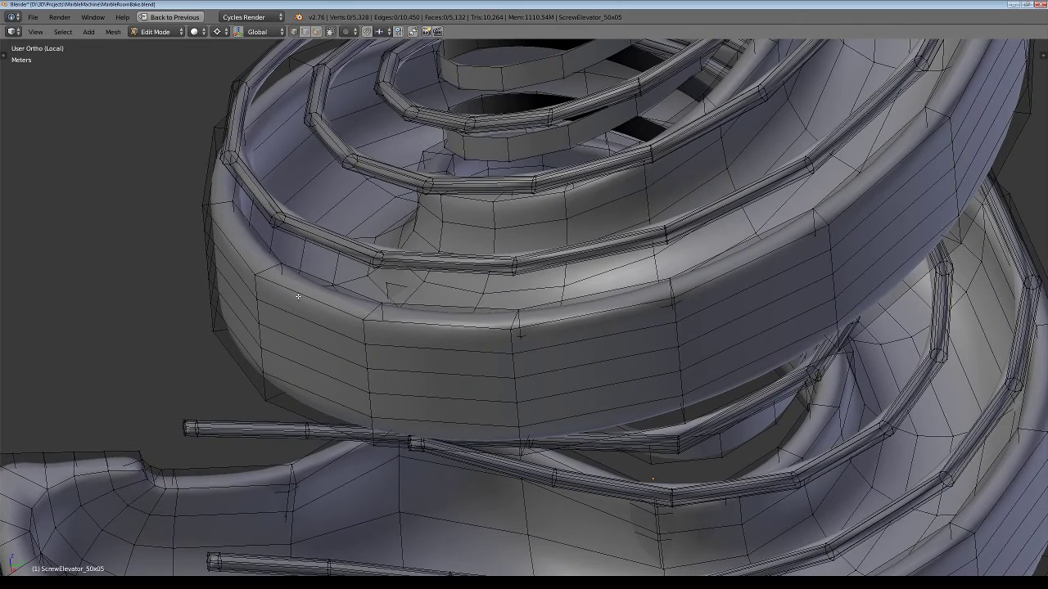
# Step: Select the band-end edge and reposition it vertically
pyautogui.keyDown('alt'); pyautogui.click(385, 287); pyautogui.keyUp('alt')
pyautogui.rightClick(388, 287)
pyautogui.press('g')
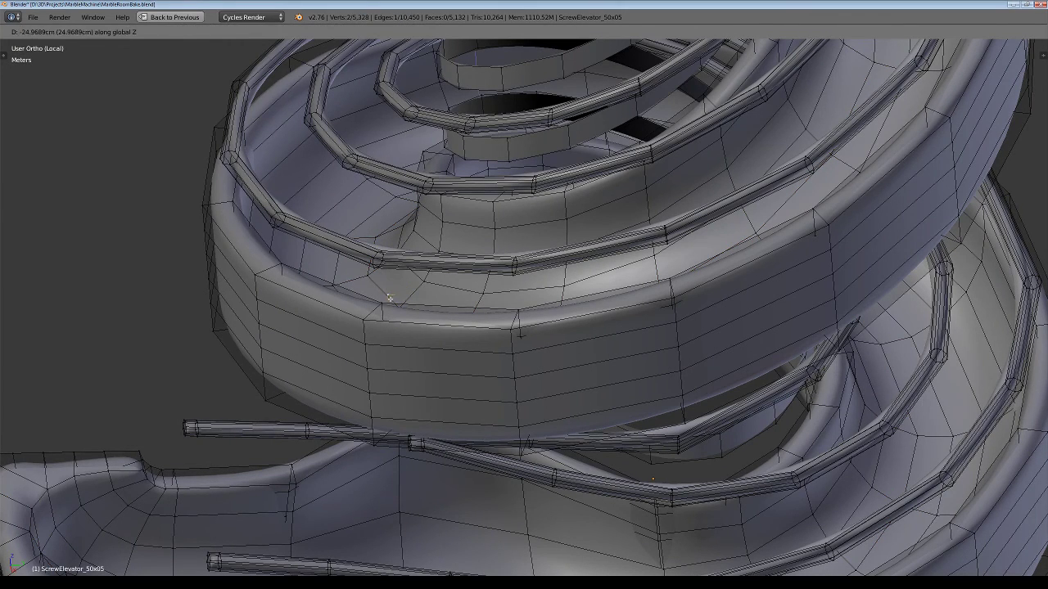
pyautogui.rightClick(385, 363)
pyautogui.moveTo(385, 362); pyautogui.dragTo(386, 307, button='middle')
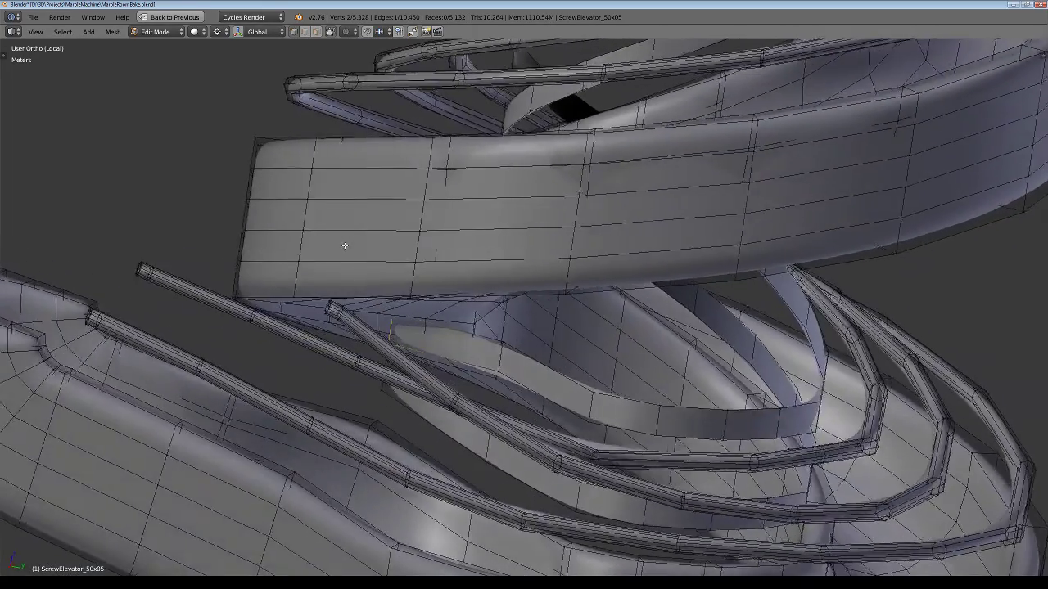
pyautogui.scroll(1, 386, 307)
pyautogui.press('g')
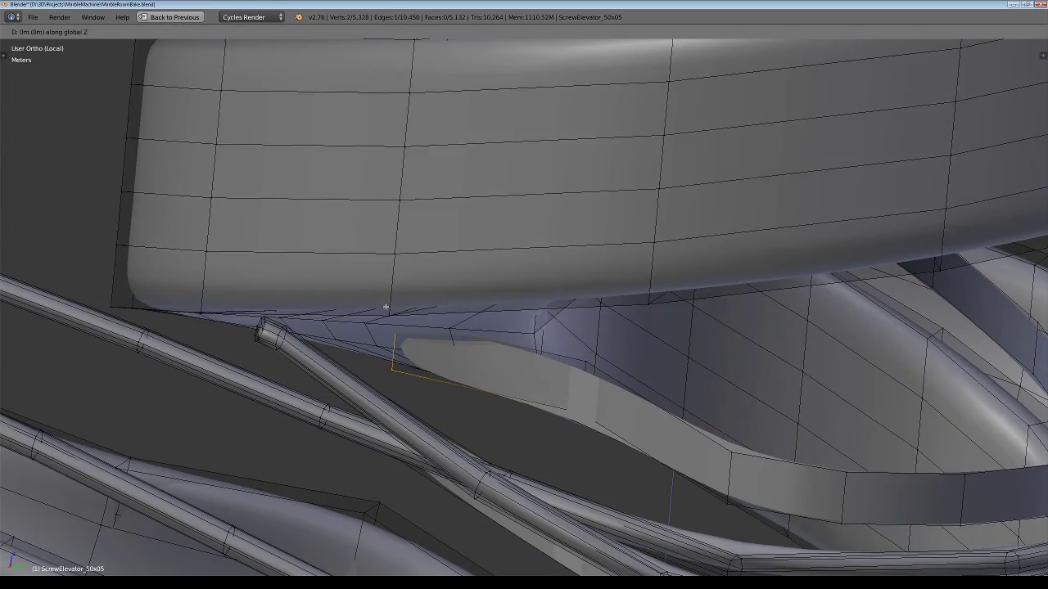
pyautogui.click(376, 340)
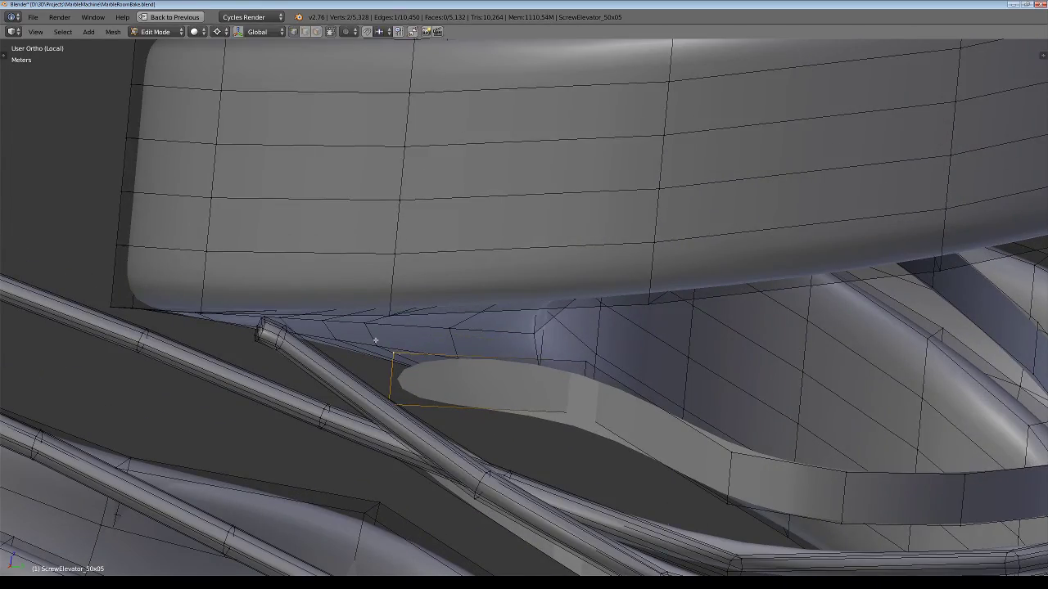
# Step: Add one loop cut near each band end, sliding each toward its tip
pyautogui.hotkey('ctrl', 'r')
pyautogui.click(478, 361)
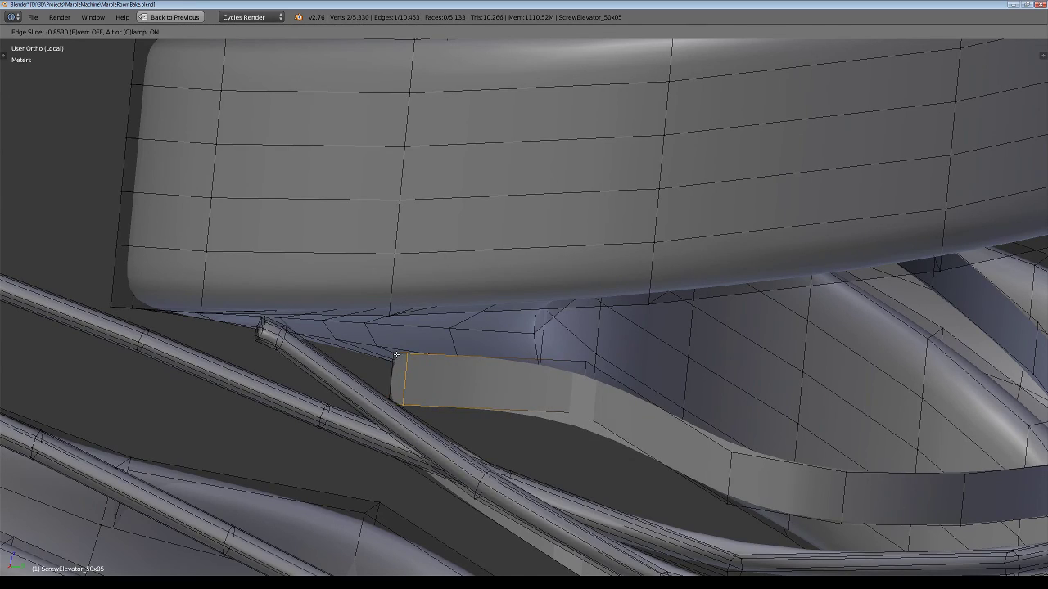
pyautogui.click(442, 442)
pyautogui.moveTo(473, 477)
pyautogui.keyDown('shift'); pyautogui.mouseDown(button='middle')
pyautogui.moveTo(531, 377)
pyautogui.moveTo(510, 351)
pyautogui.mouseUp(button='middle'); pyautogui.keyUp('shift')
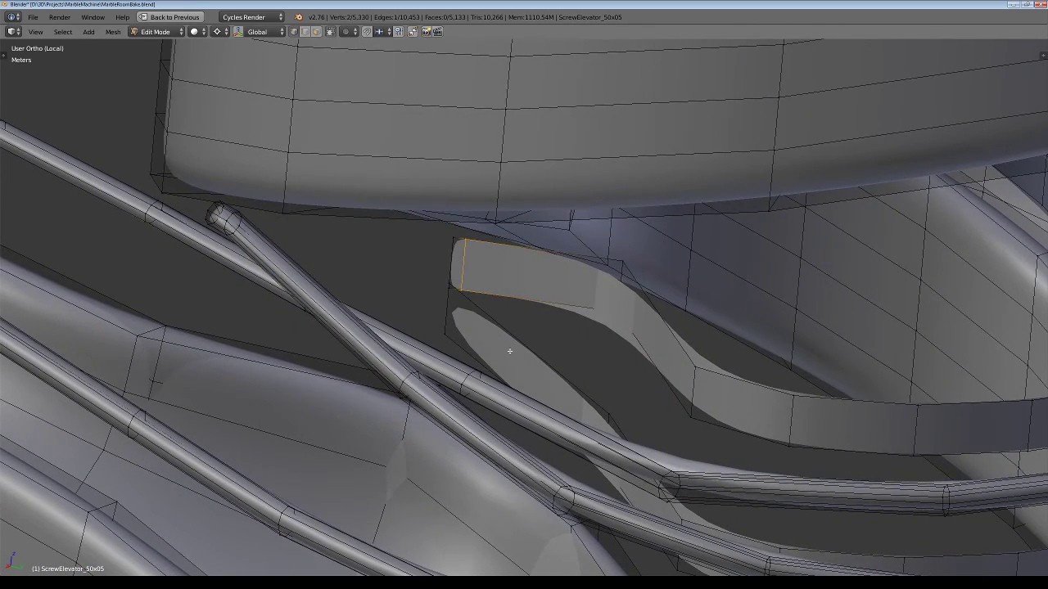
pyautogui.hotkey('ctrl', 'r')
pyautogui.click(508, 348)
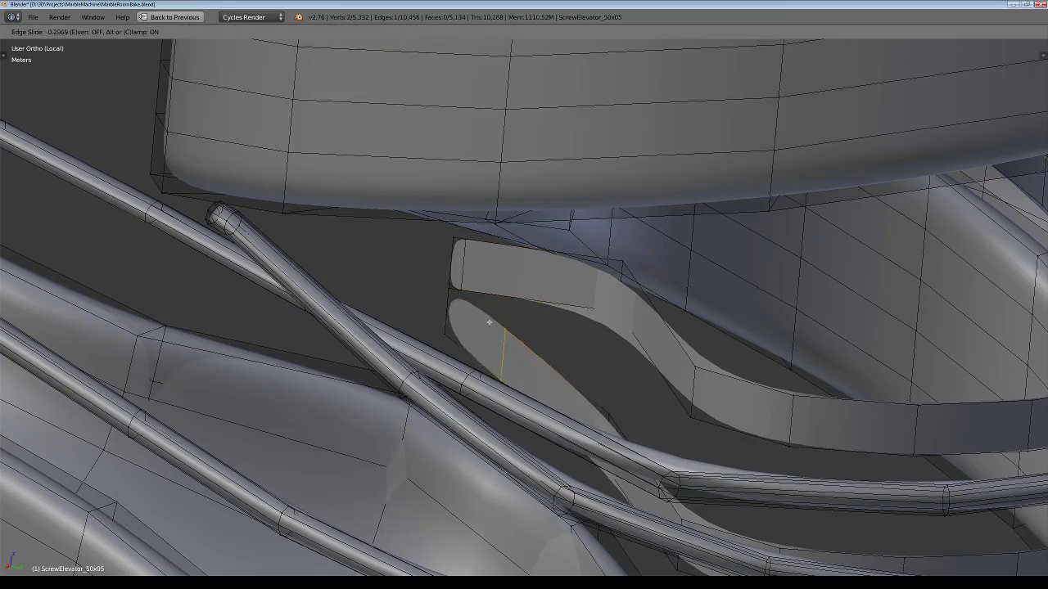
pyautogui.click(468, 332)
pyautogui.moveTo(468, 332)
pyautogui.mouseDown(button='middle')
pyautogui.moveTo(462, 361)
pyautogui.moveTo(692, 424)
pyautogui.moveTo(543, 297)
pyautogui.moveTo(627, 311)
pyautogui.moveTo(608, 356)
pyautogui.moveTo(419, 342)
pyautogui.moveTo(319, 293)
pyautogui.moveTo(335, 234)
pyautogui.moveTo(421, 262)
pyautogui.moveTo(446, 289)
pyautogui.moveTo(388, 388)
pyautogui.moveTo(273, 227)
pyautogui.moveTo(510, 320)
pyautogui.moveTo(592, 289)
pyautogui.moveTo(493, 268)
pyautogui.mouseUp(button='middle')
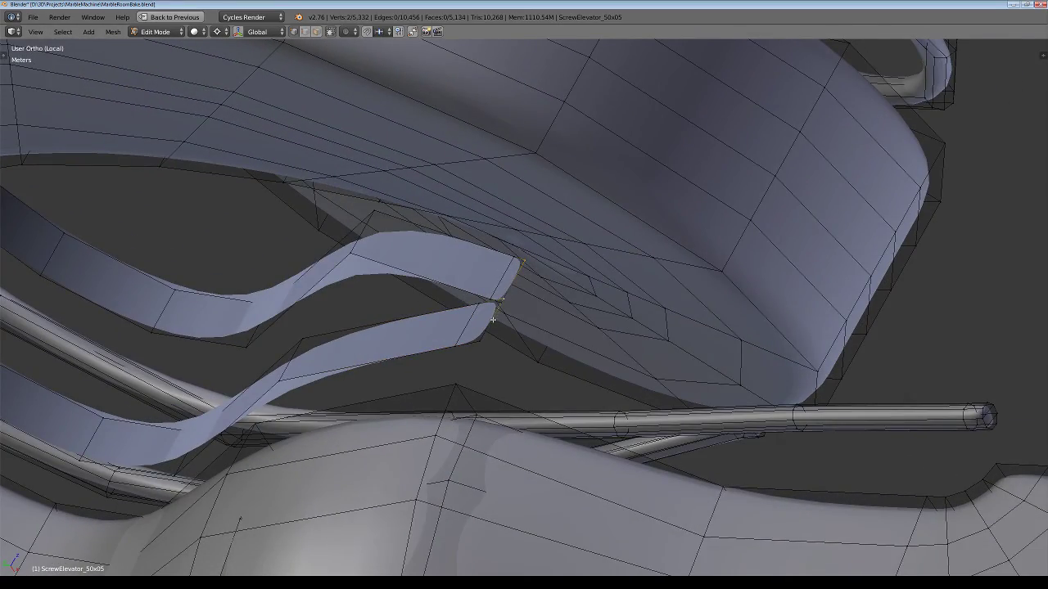
# Step: Extrude the exit's end edge and reposition it twice to meet the rod ends
pyautogui.scroll(5, 513, 302)
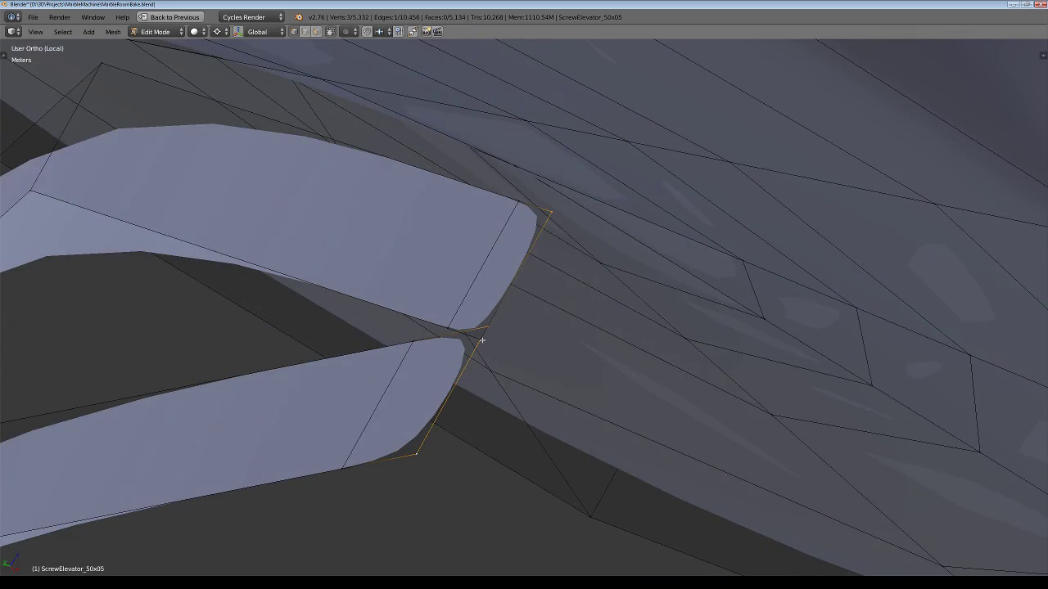
pyautogui.scroll(-3, 487, 334)
pyautogui.moveTo(485, 348); pyautogui.dragTo(544, 407, button='middle')
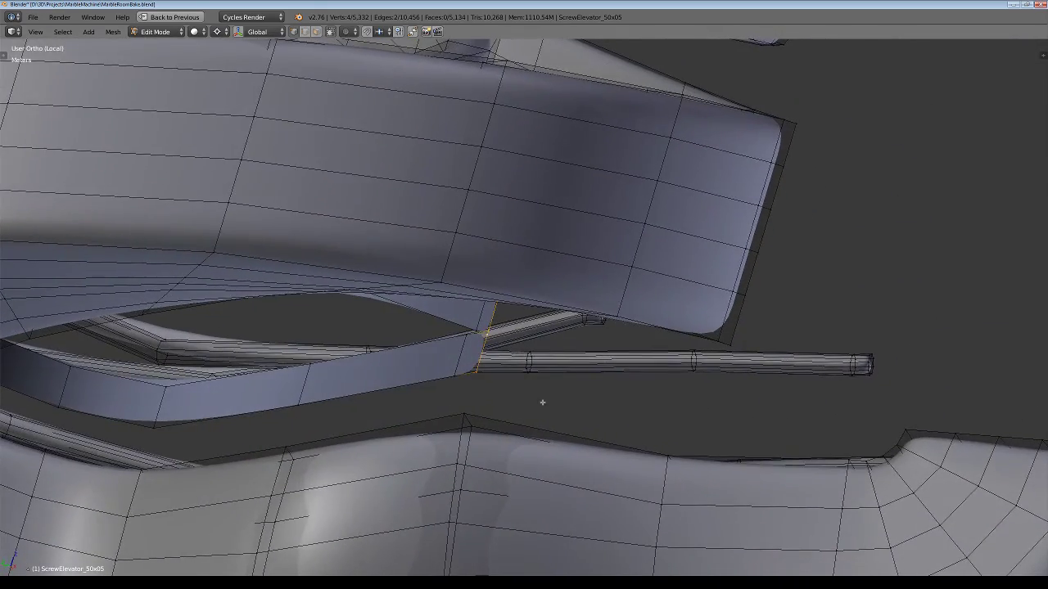
pyautogui.press('e')
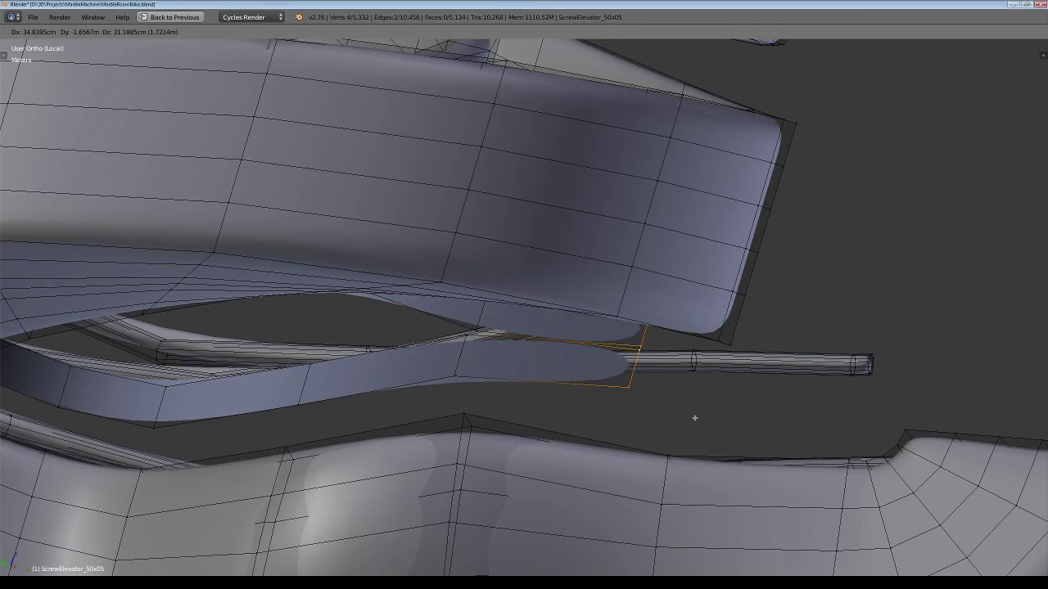
pyautogui.click(803, 461)
pyautogui.moveTo(803, 462); pyautogui.dragTo(548, 407, button='middle')
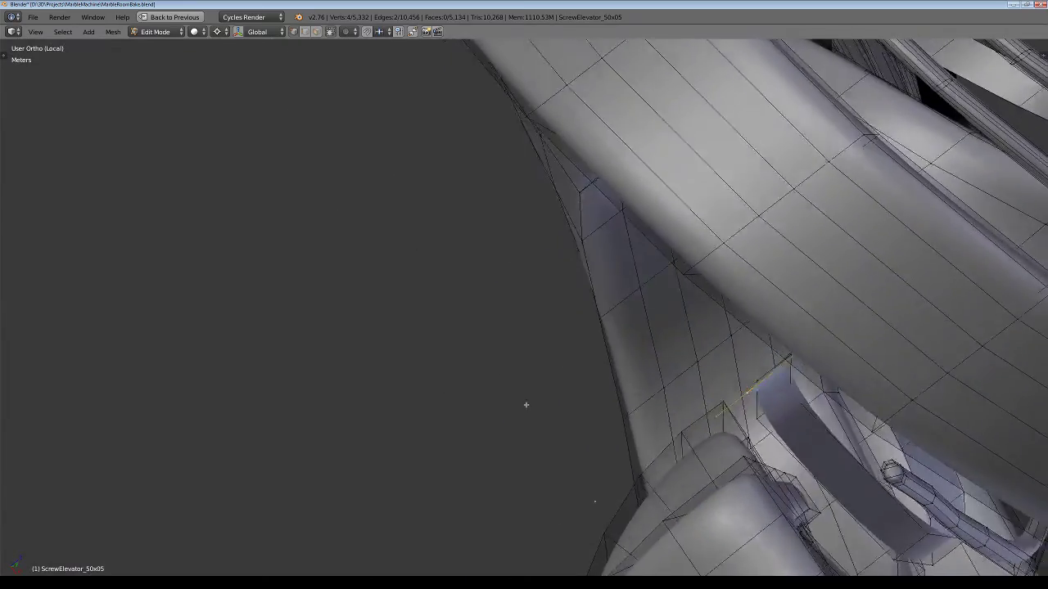
pyautogui.press('g')
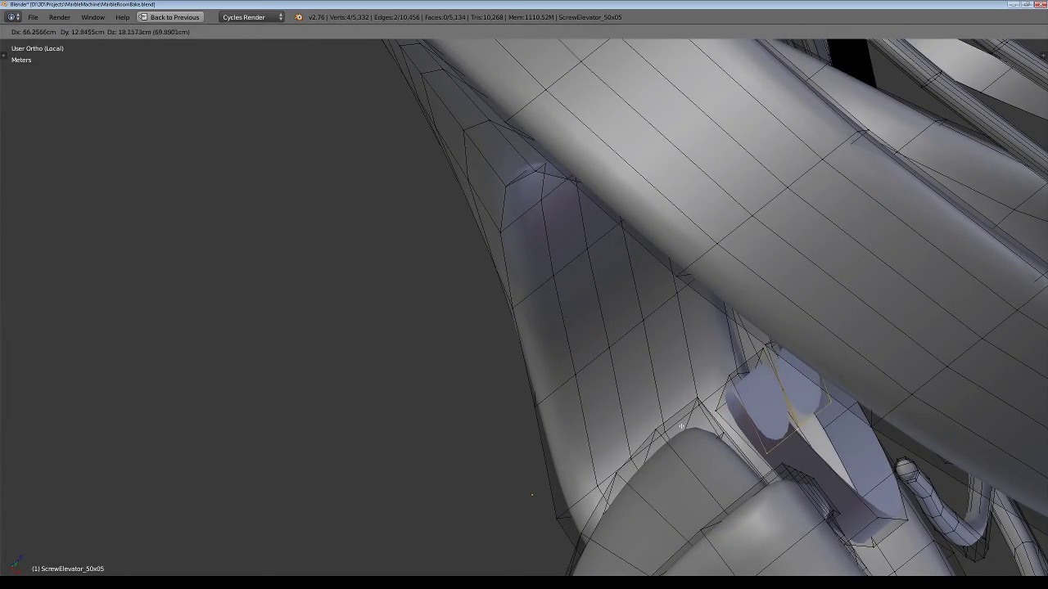
pyautogui.click(681, 426)
pyautogui.moveTo(680, 426)
pyautogui.mouseDown(button='middle')
pyautogui.moveTo(741, 441)
pyautogui.moveTo(606, 393)
pyautogui.moveTo(655, 231)
pyautogui.mouseUp(button='middle')
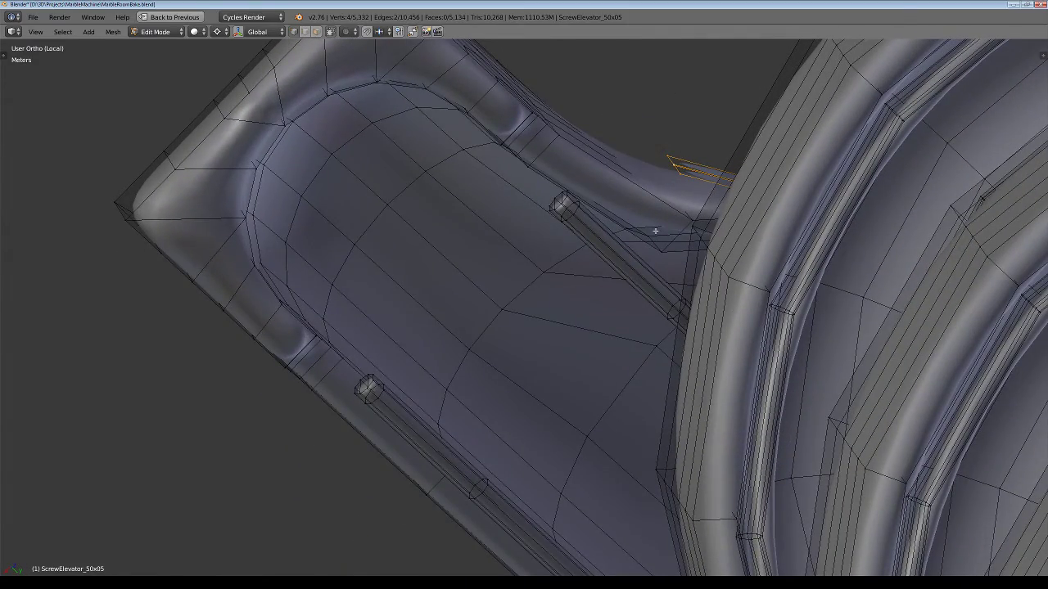
pyautogui.press('g')
pyautogui.click(666, 280)
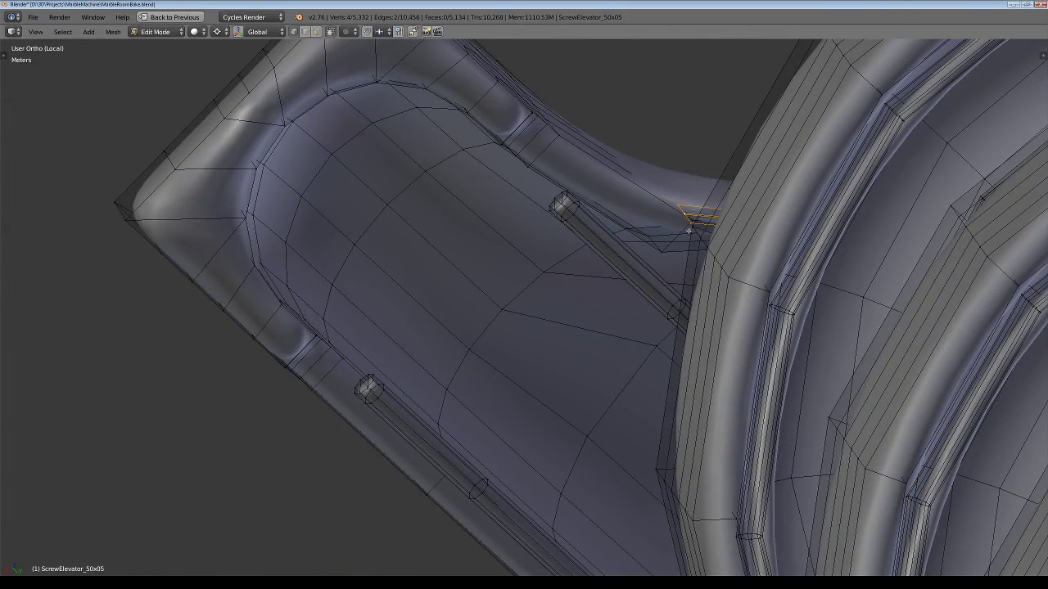
pyautogui.moveTo(650, 379)
pyautogui.mouseDown(button='middle')
pyautogui.moveTo(664, 222)
pyautogui.moveTo(639, 83)
pyautogui.moveTo(592, 393)
pyautogui.moveTo(354, 352)
pyautogui.moveTo(389, 366)
pyautogui.moveTo(431, 327)
pyautogui.moveTo(516, 331)
pyautogui.mouseUp(button='middle')
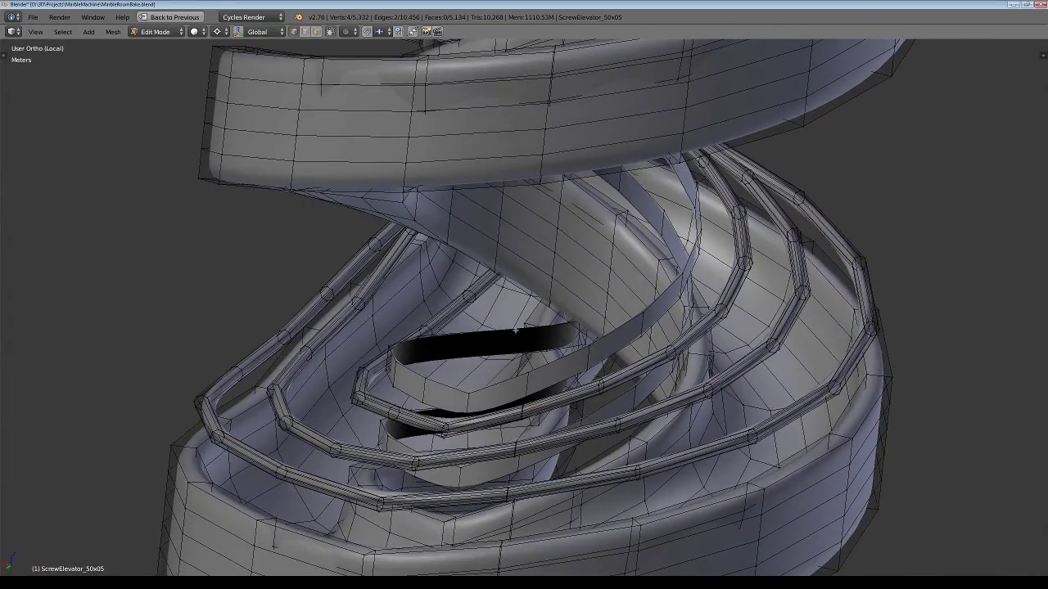
# Step: Raise the inner ramp edge loop 3 m into a tall wall and review it in Object Mode
pyautogui.keyDown('alt'); pyautogui.rightClick(452, 387); pyautogui.keyUp('alt')
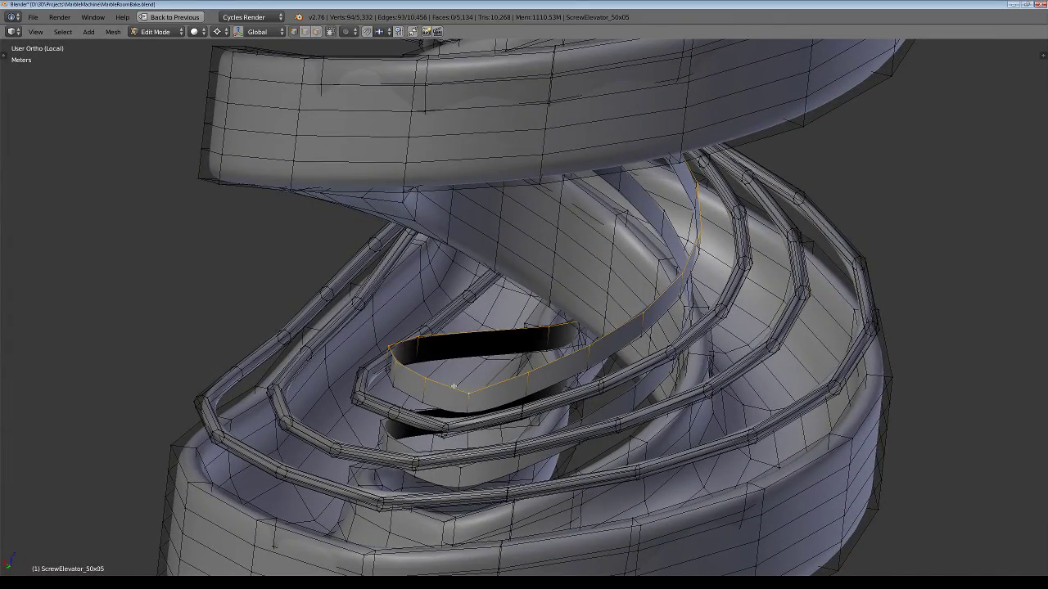
pyautogui.press('g')
pyautogui.write('3')
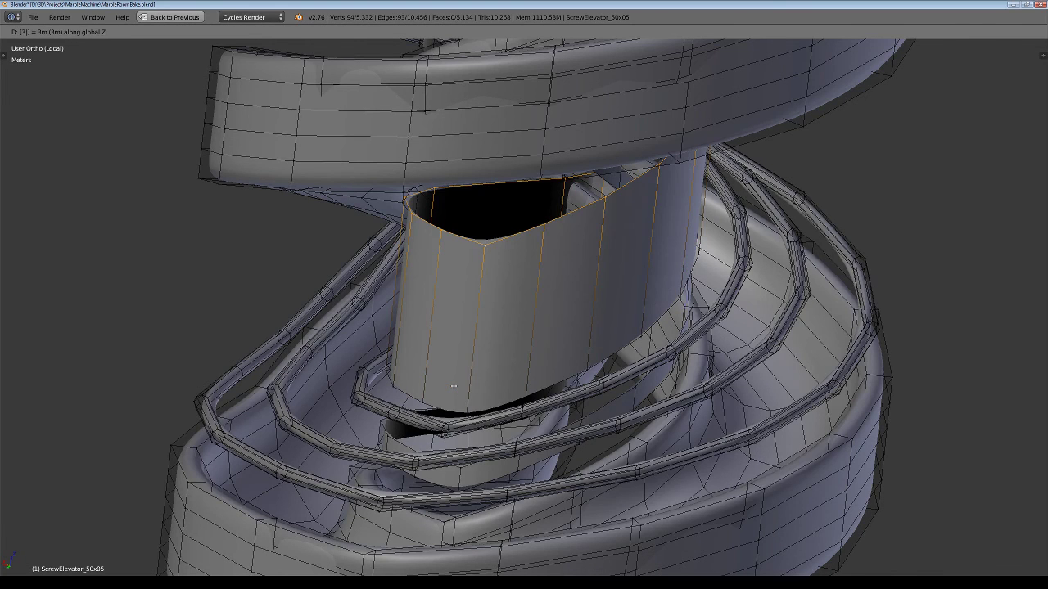
pyautogui.click(453, 386)
pyautogui.press('Tab')
pyautogui.scroll(-5, 453, 387)
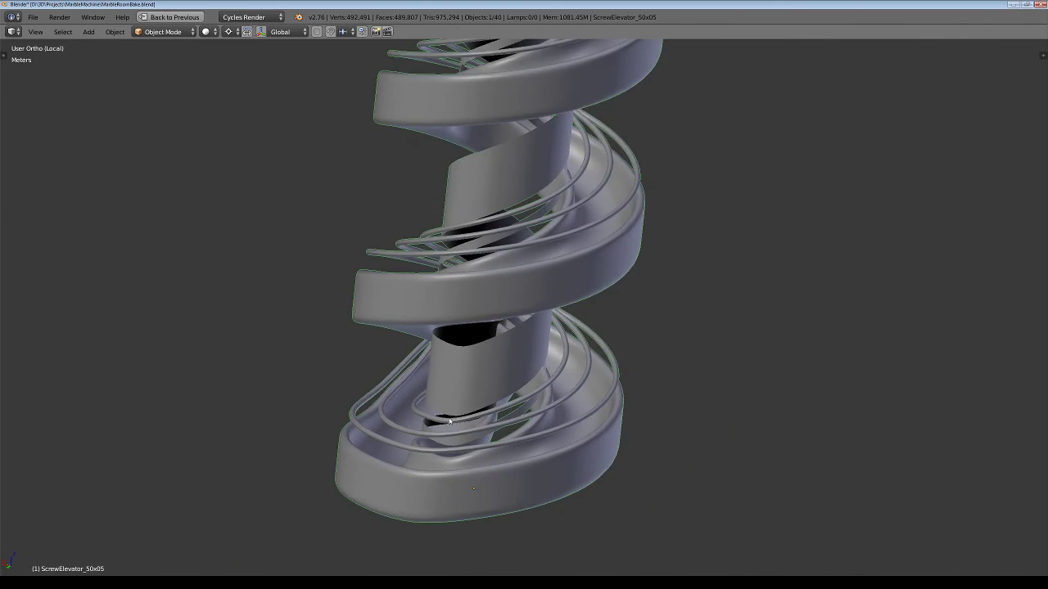
pyautogui.moveTo(449, 275)
pyautogui.mouseDown(button='middle')
pyautogui.moveTo(641, 396)
pyautogui.moveTo(483, 314)
pyautogui.moveTo(484, 419)
pyautogui.mouseUp(button='middle')
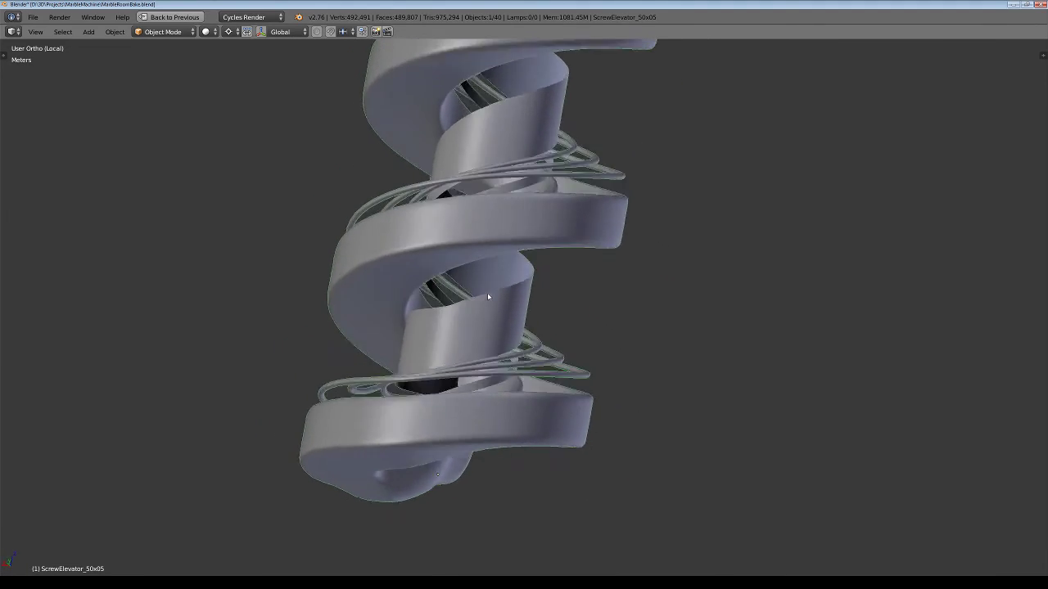
pyautogui.press('Tab')
pyautogui.scroll(2, 484, 418)
# Step: Lower the selected column edge loop 2 m along Z with g-2
pyautogui.scroll(3, 475, 430)
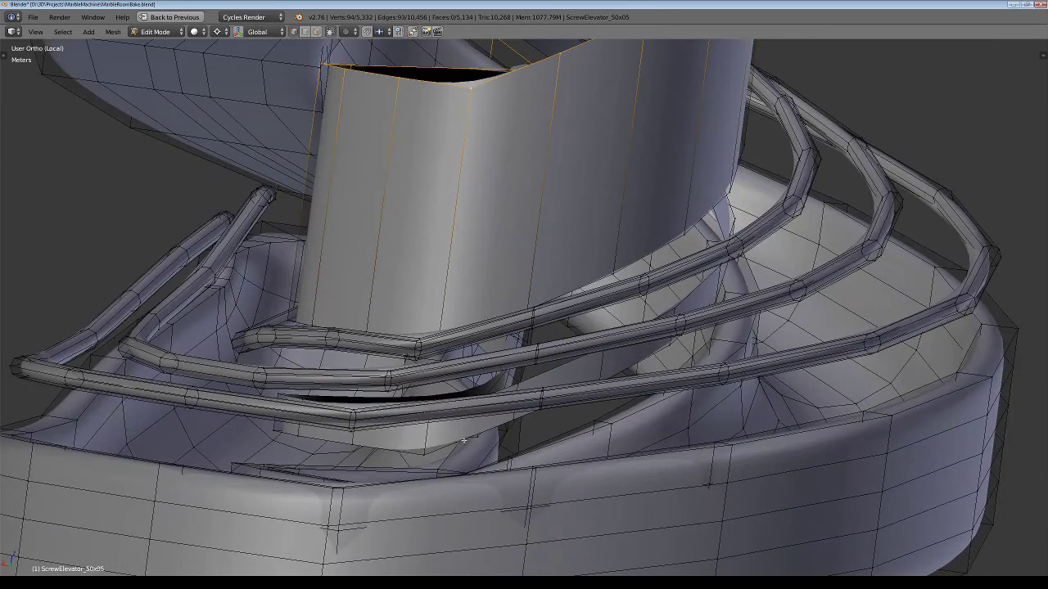
pyautogui.scroll(2, 463, 439)
pyautogui.write('g')
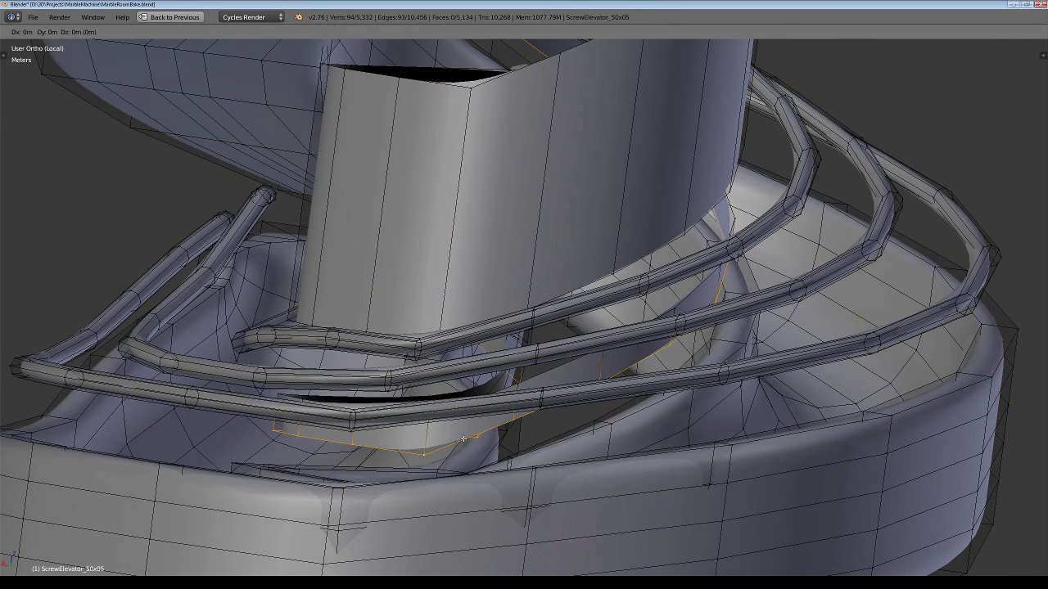
pyautogui.write('-2')
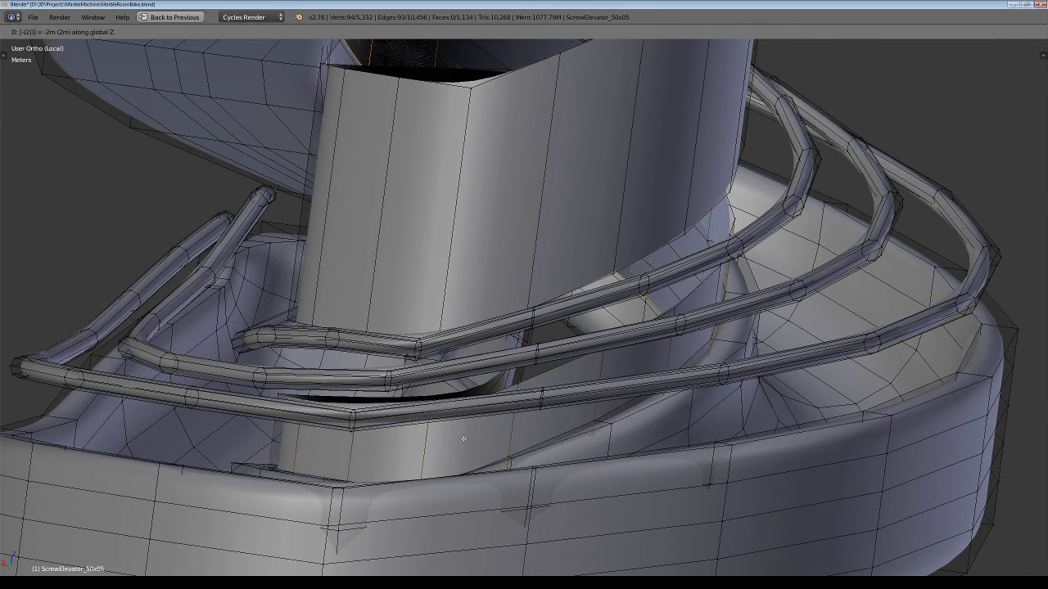
pyautogui.press('Return')
pyautogui.scroll(-3, 463, 439)
pyautogui.moveTo(463, 439); pyautogui.dragTo(462, 452, button='middle')
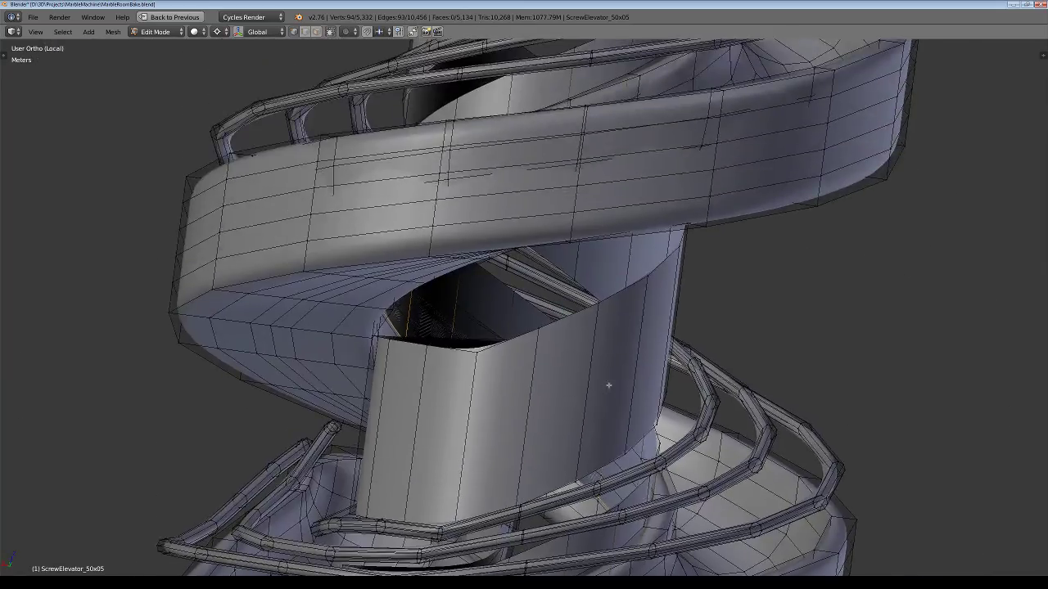
pyautogui.moveTo(608, 386)
pyautogui.mouseDown(button='middle')
pyautogui.moveTo(502, 363)
pyautogui.moveTo(381, 311)
pyautogui.moveTo(485, 228)
pyautogui.moveTo(524, 342)
pyautogui.moveTo(537, 457)
pyautogui.mouseUp(button='middle')
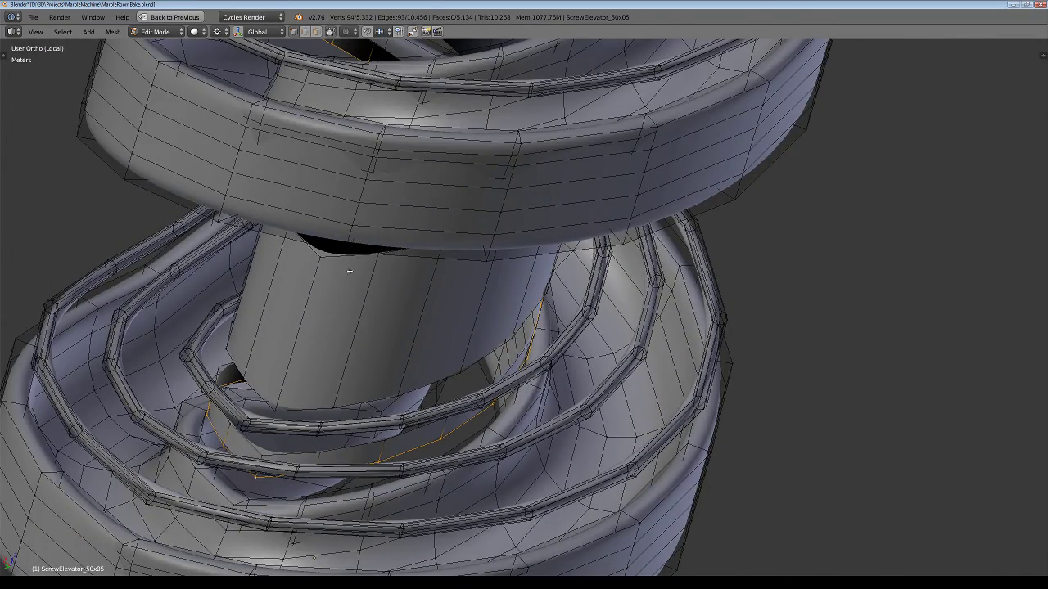
# Step: Select the column's bottom edge loop and trial moving it, cancelling the moves
pyautogui.rightClick(293, 403)
pyautogui.write('g')
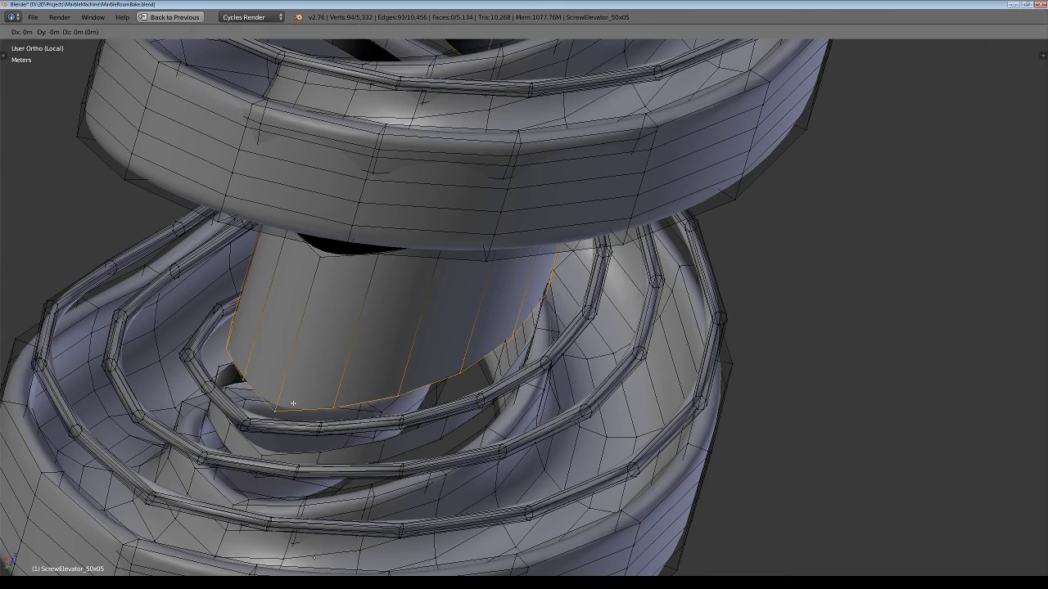
pyautogui.write('-1')
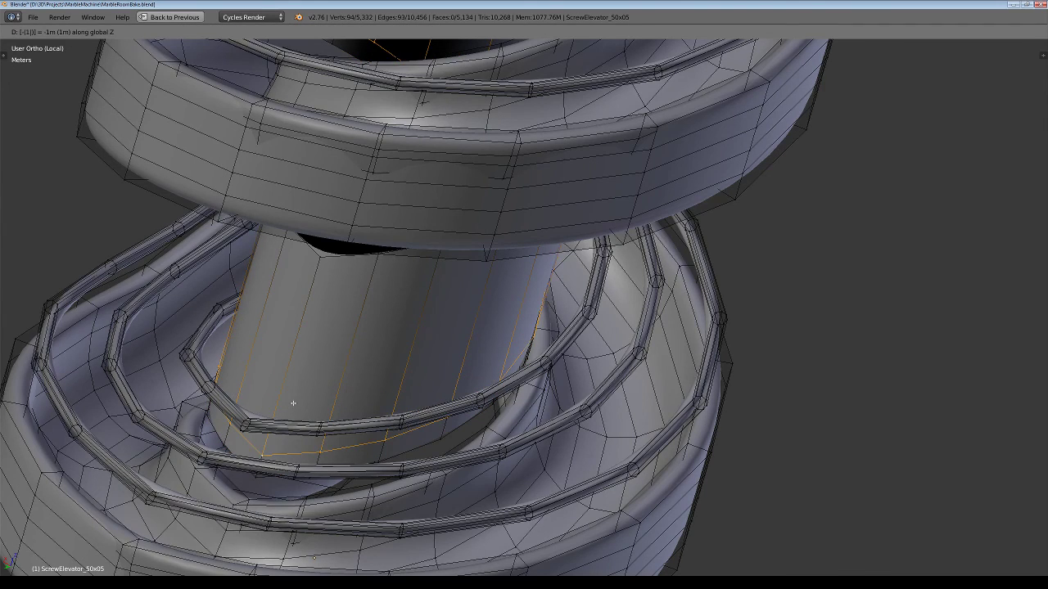
pyautogui.press('Escape')
pyautogui.moveTo(335, 339); pyautogui.dragTo(215, 235, button='middle')
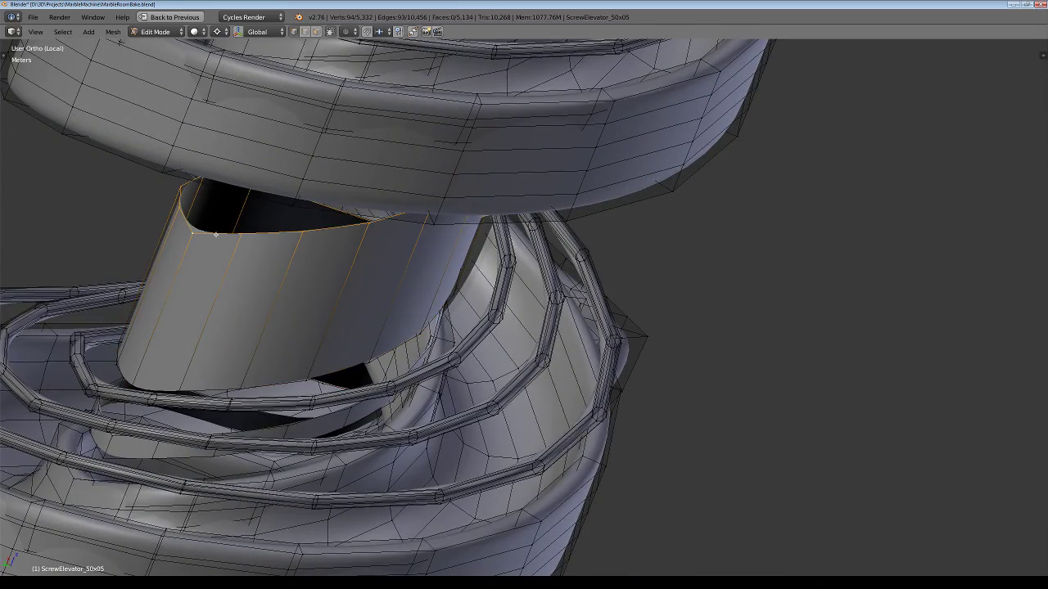
pyautogui.press('g')
pyautogui.press('Escape')
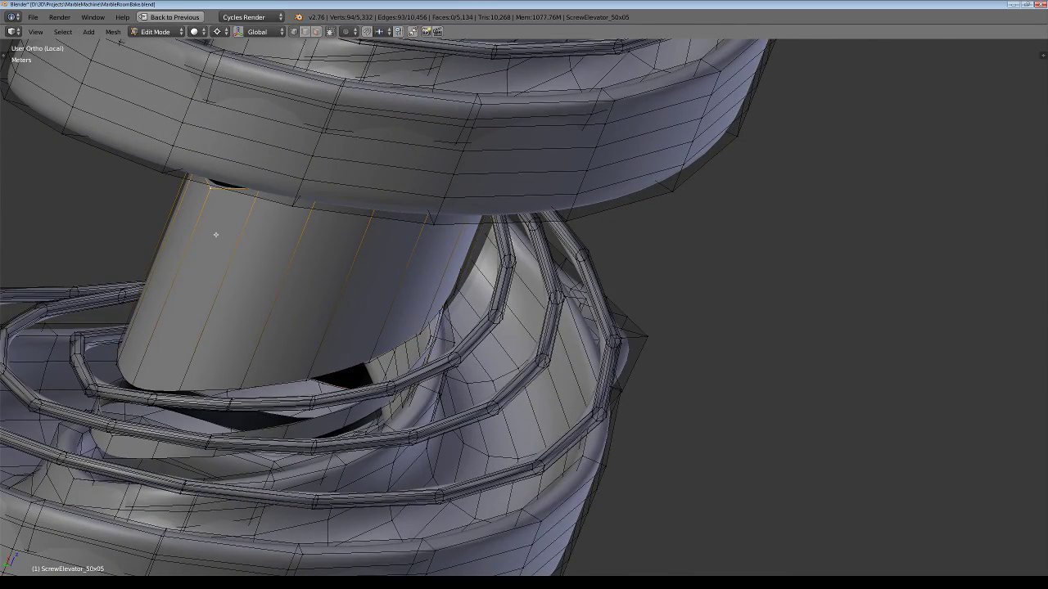
# Step: Undo the latest loop change while orbiting around the whole screw elevator
pyautogui.scroll(-3, 299, 309)
pyautogui.scroll(-3, 299, 308)
pyautogui.moveTo(300, 309)
pyautogui.mouseDown(button='middle')
pyautogui.moveTo(535, 304)
pyautogui.moveTo(638, 355)
pyautogui.mouseUp(button='middle')
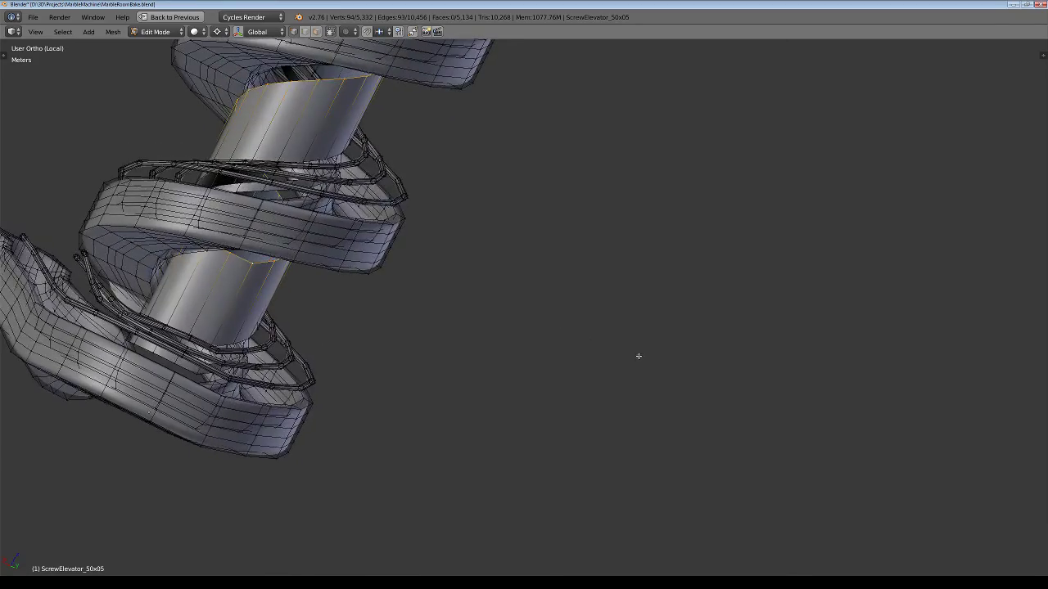
pyautogui.moveTo(49, 117)
pyautogui.mouseDown(button='middle')
pyautogui.moveTo(124, 178)
pyautogui.moveTo(115, 211)
pyautogui.moveTo(646, 310)
pyautogui.mouseUp(button='middle')
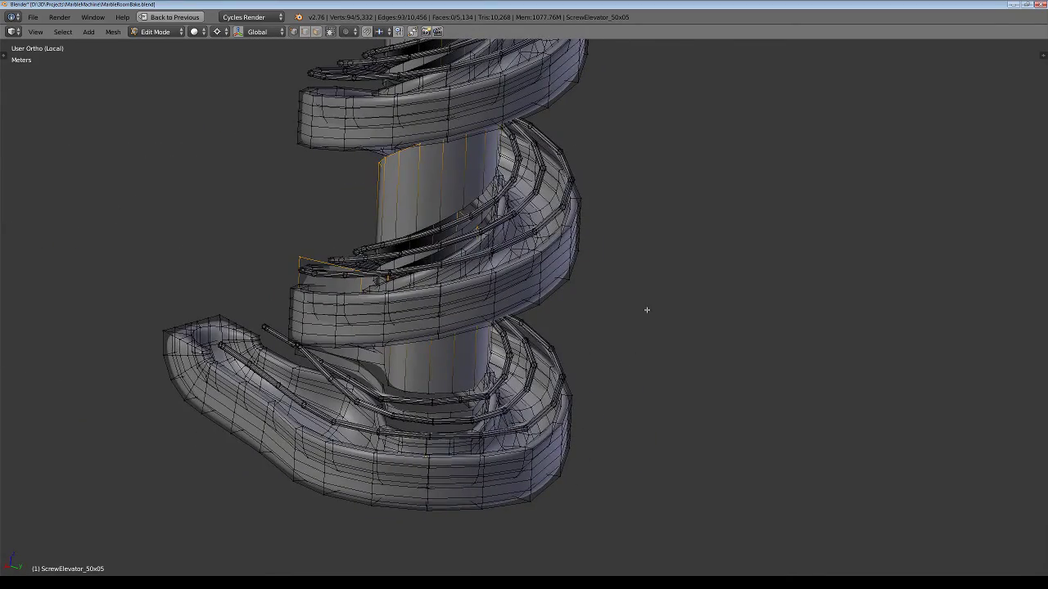
pyautogui.hotkey('ctrl', 'z')
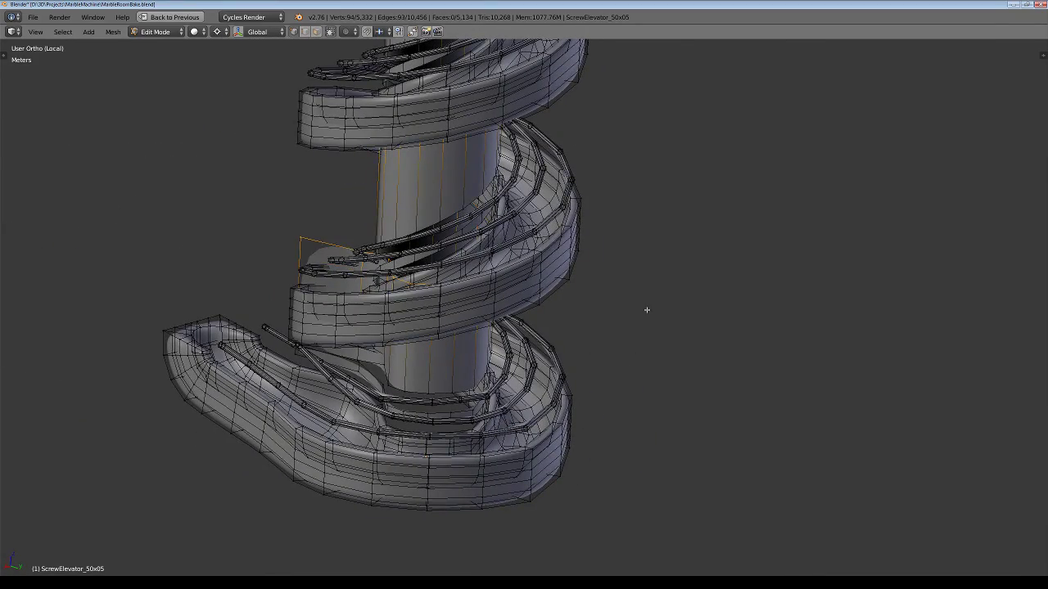
pyautogui.moveTo(374, 277); pyautogui.dragTo(493, 307, button='middle')
# Step: Preview the smoothed spiral in Object Mode, then return to Edit Mode near the exit
pyautogui.press('Tab')
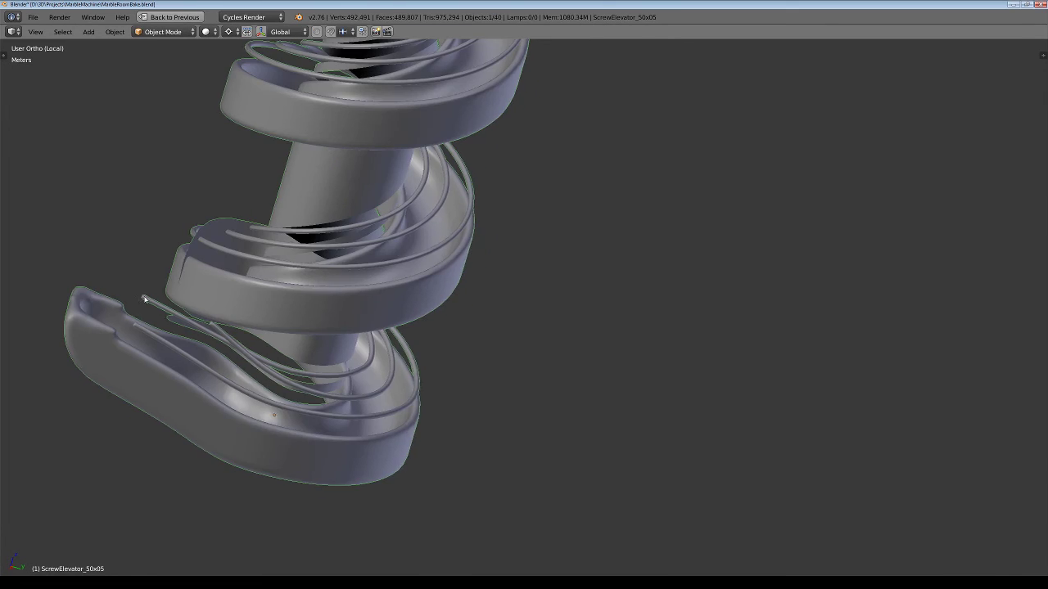
pyautogui.moveTo(134, 311); pyautogui.dragTo(375, 316, button='middle')
pyautogui.scroll(3, 375, 316)
pyautogui.scroll(3, 375, 315)
pyautogui.press('Tab')
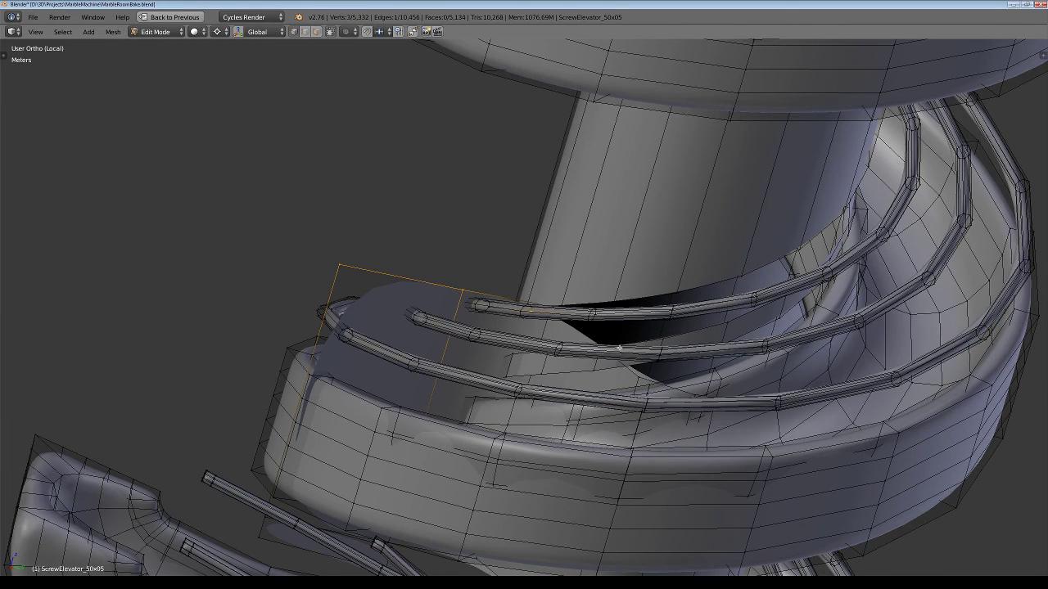
pyautogui.moveTo(619, 349); pyautogui.dragTo(515, 381, button='middle')
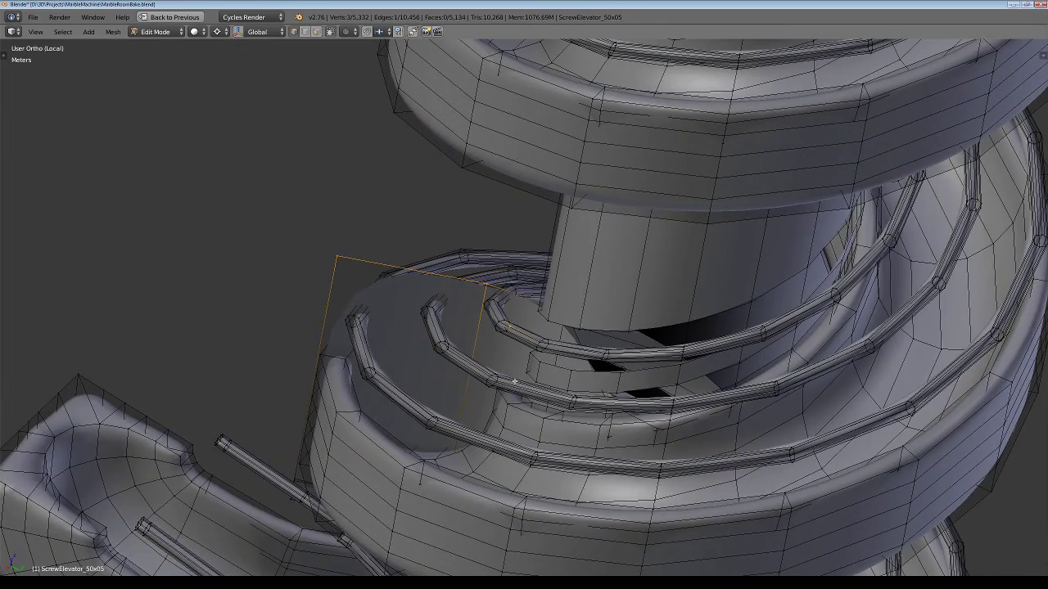
pyautogui.scroll(2, 551, 370)
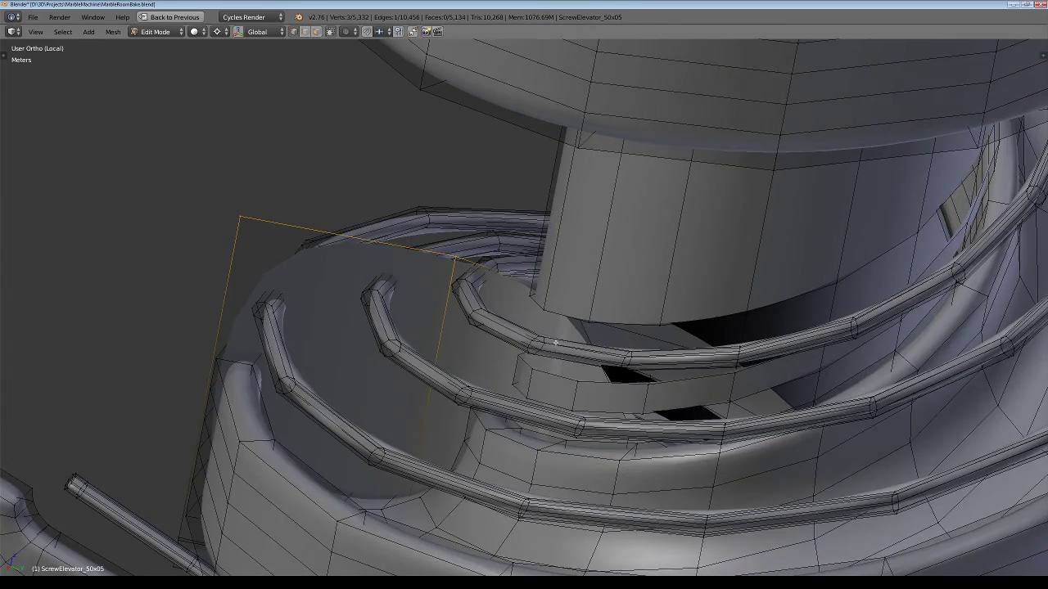
# Step: In wireframe view, add the first hidden corner vertex at the lower exit to the selection
pyautogui.press('z')
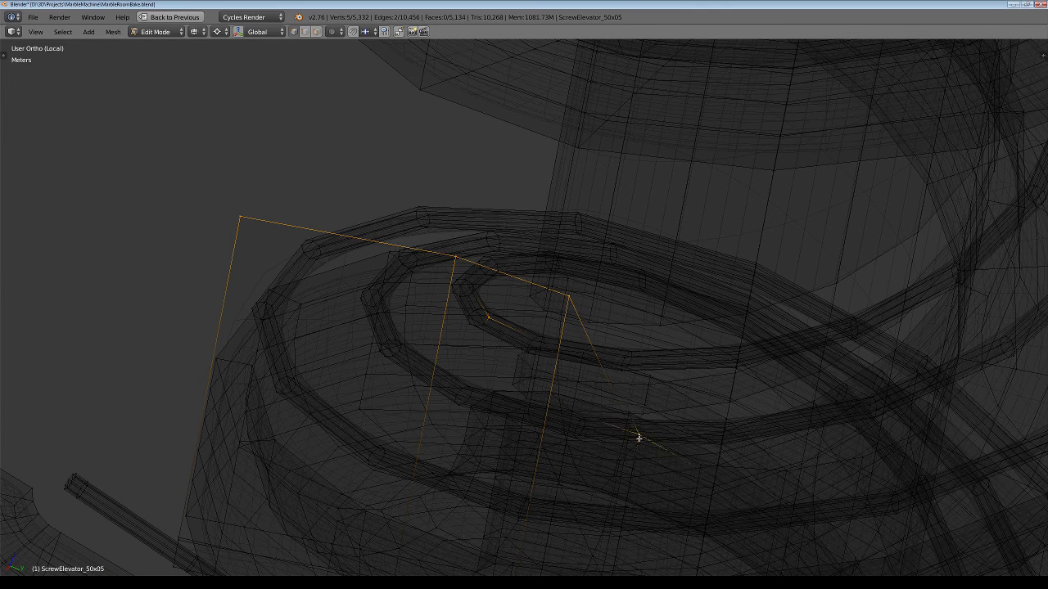
pyautogui.press('z')
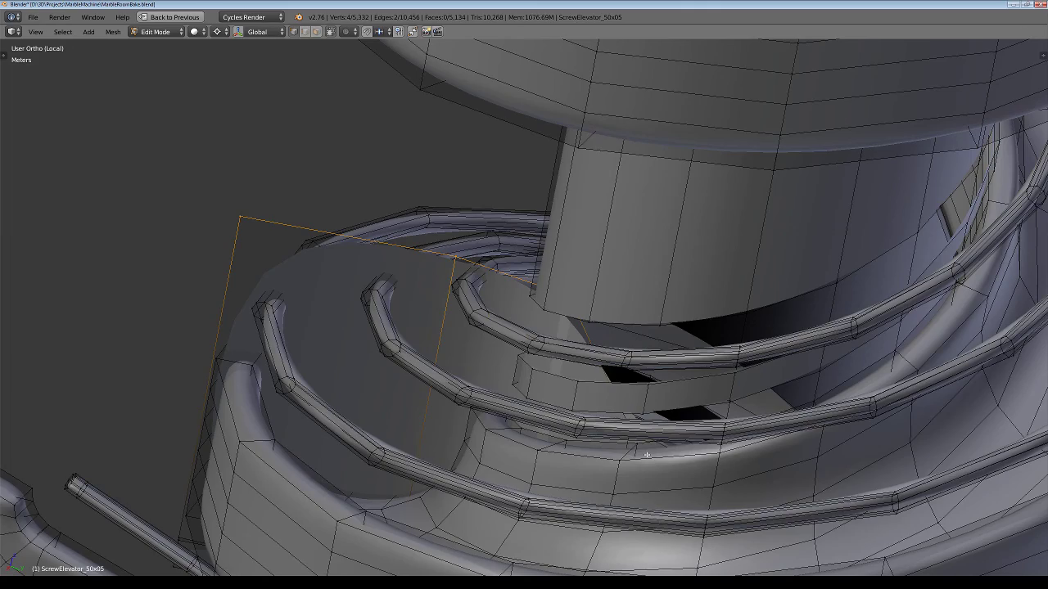
pyautogui.press('z')
pyautogui.moveTo(646, 453)
pyautogui.mouseDown(button='middle')
pyautogui.moveTo(573, 352)
pyautogui.moveTo(581, 318)
pyautogui.moveTo(597, 341)
pyautogui.mouseUp(button='middle')
pyautogui.scroll(4, 597, 342)
pyautogui.scroll(3, 634, 355)
pyautogui.keyDown('shift'); pyautogui.rightClick(663, 365); pyautogui.keyUp('shift')
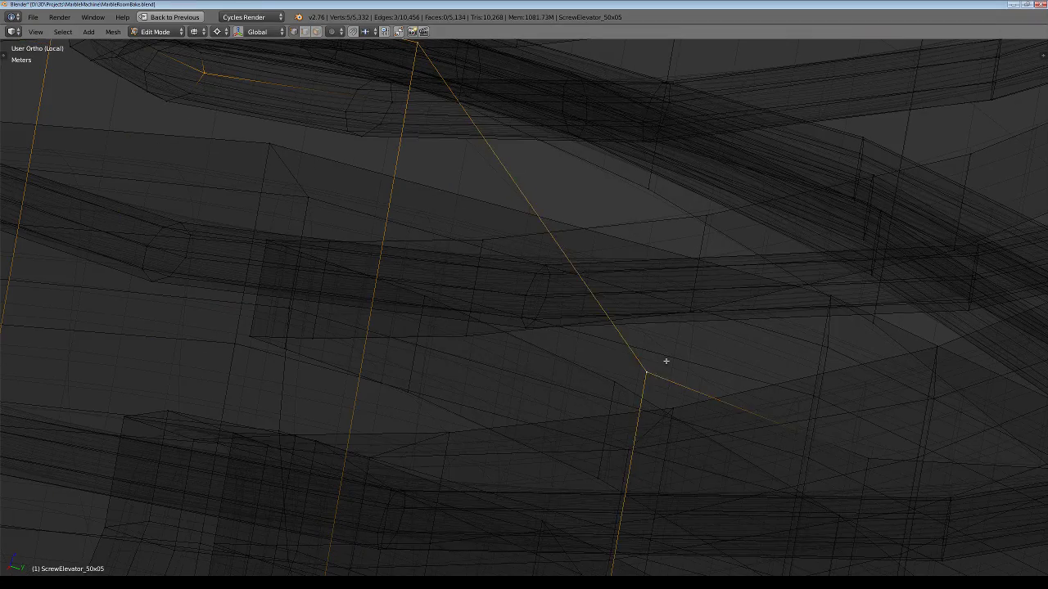
# Step: Add a second exit corner vertex, return to solid shading, and begin moving the selection
pyautogui.scroll(-3, 665, 361)
pyautogui.moveTo(666, 361)
pyautogui.mouseDown(button='middle')
pyautogui.moveTo(854, 424)
pyautogui.moveTo(824, 407)
pyautogui.moveTo(842, 421)
pyautogui.moveTo(741, 418)
pyautogui.moveTo(768, 407)
pyautogui.mouseUp(button='middle')
pyautogui.keyDown('shift'); pyautogui.rightClick(747, 416); pyautogui.keyUp('shift')
pyautogui.scroll(-5, 750, 416)
pyautogui.press('z')
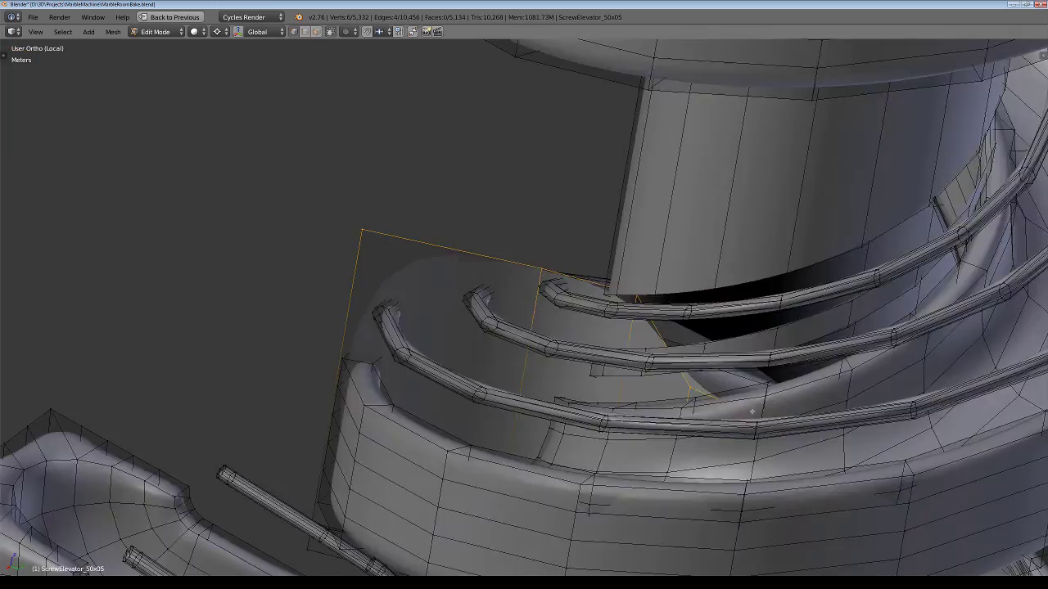
pyautogui.scroll(-2, 658, 434)
pyautogui.press('g')
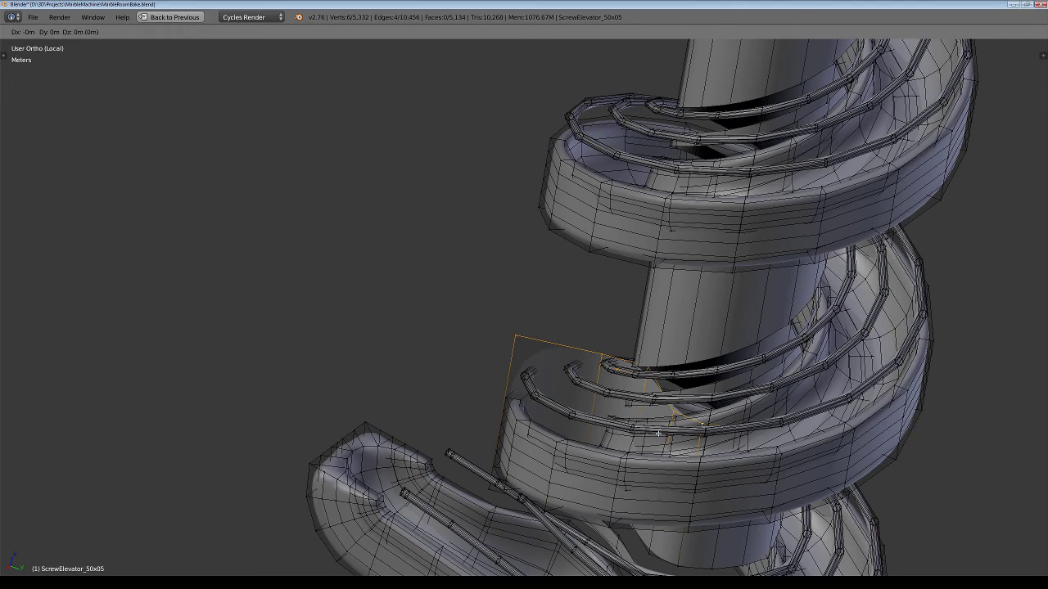
# Step: Place the exit vertices lower, then undo the changes and zoom to a top-down view of the rails
pyautogui.click(659, 434)
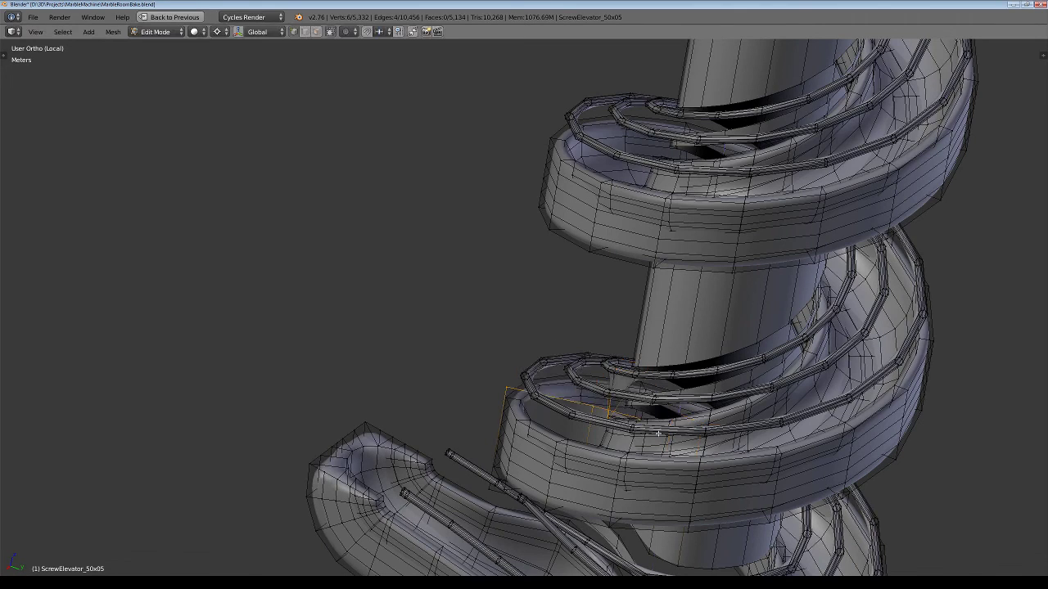
pyautogui.hotkey('ctrl', 'z')
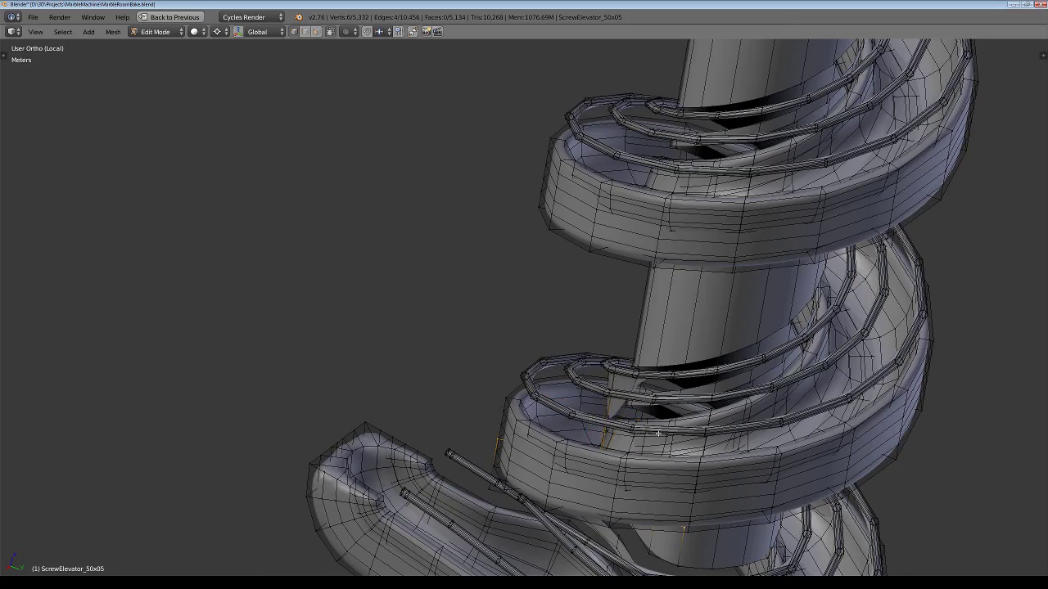
pyautogui.scroll(2, 659, 434)
pyautogui.scroll(2, 658, 434)
pyautogui.scroll(2, 658, 433)
pyautogui.scroll(2, 551, 512)
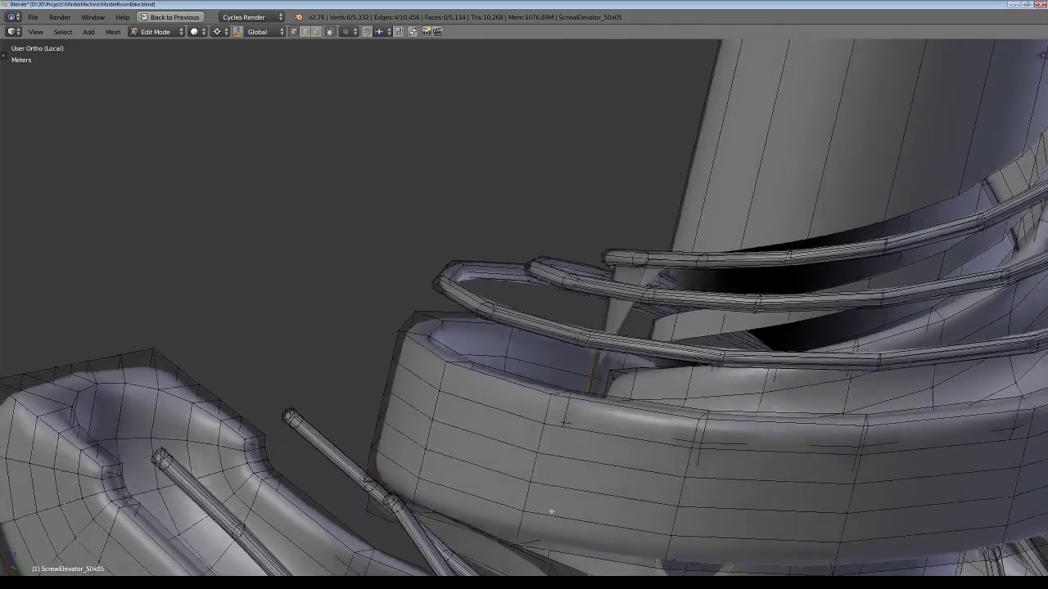
pyautogui.moveTo(551, 512)
pyautogui.mouseDown(button='middle')
pyautogui.moveTo(746, 483)
pyautogui.moveTo(725, 472)
pyautogui.mouseUp(button='middle')
pyautogui.hotkey('ctrl', 'z')
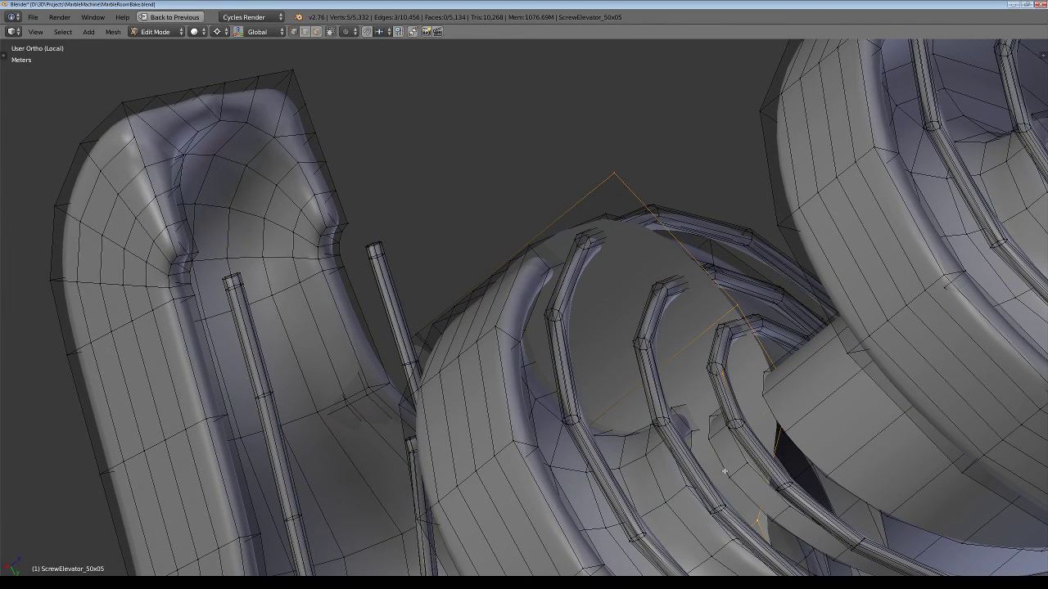
# Step: Select the edge loop around the central column and view it in Right Ortho wireframe
pyautogui.press('a')
pyautogui.keyDown('alt'); pyautogui.rightClick(626, 189); pyautogui.keyUp('alt')
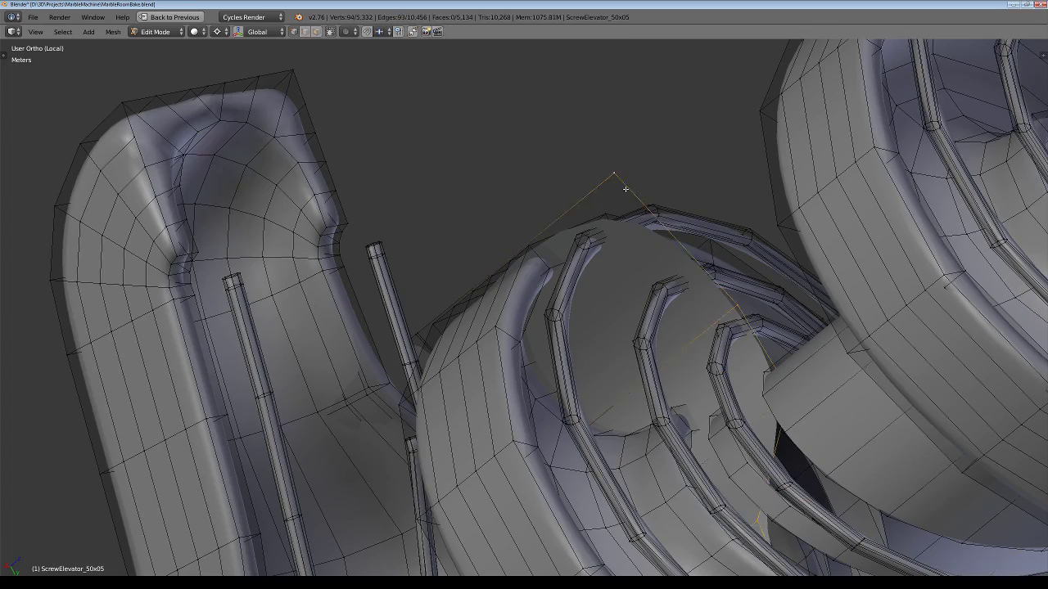
pyautogui.moveTo(768, 387); pyautogui.dragTo(696, 206, button='middle')
pyautogui.press('KP_3')
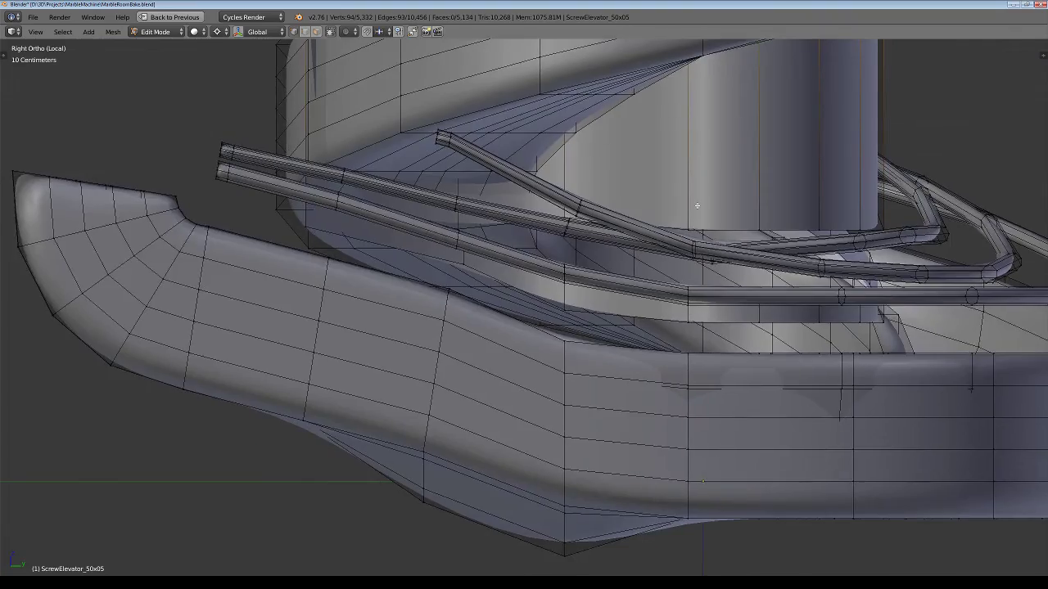
pyautogui.press('z')
pyautogui.scroll(-6, 696, 206)
pyautogui.scroll(-6, 529, 421)
pyautogui.scroll(-6, 508, 442)
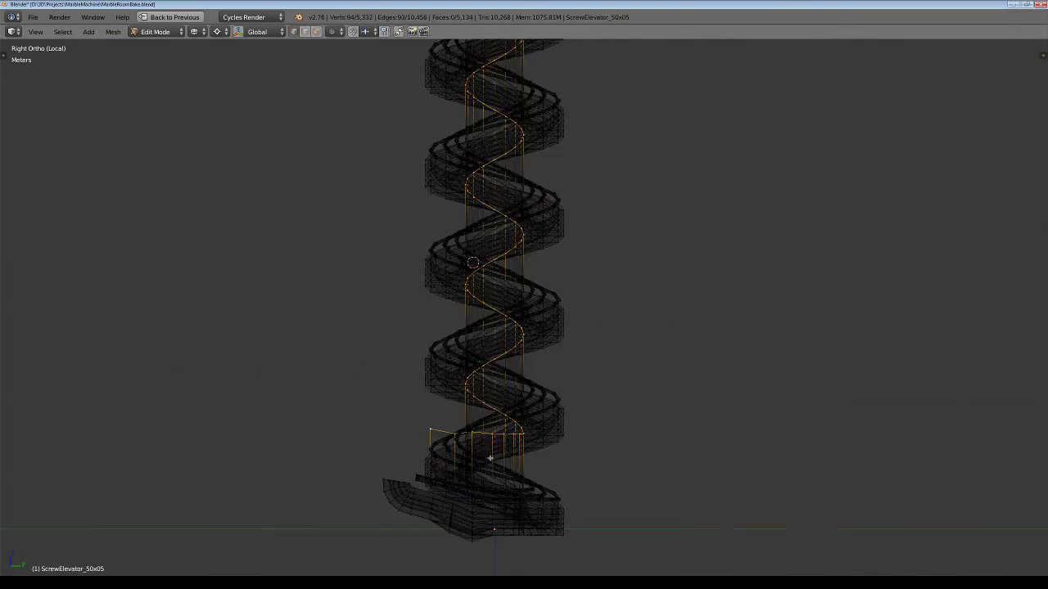
pyautogui.scroll(-5, 489, 458)
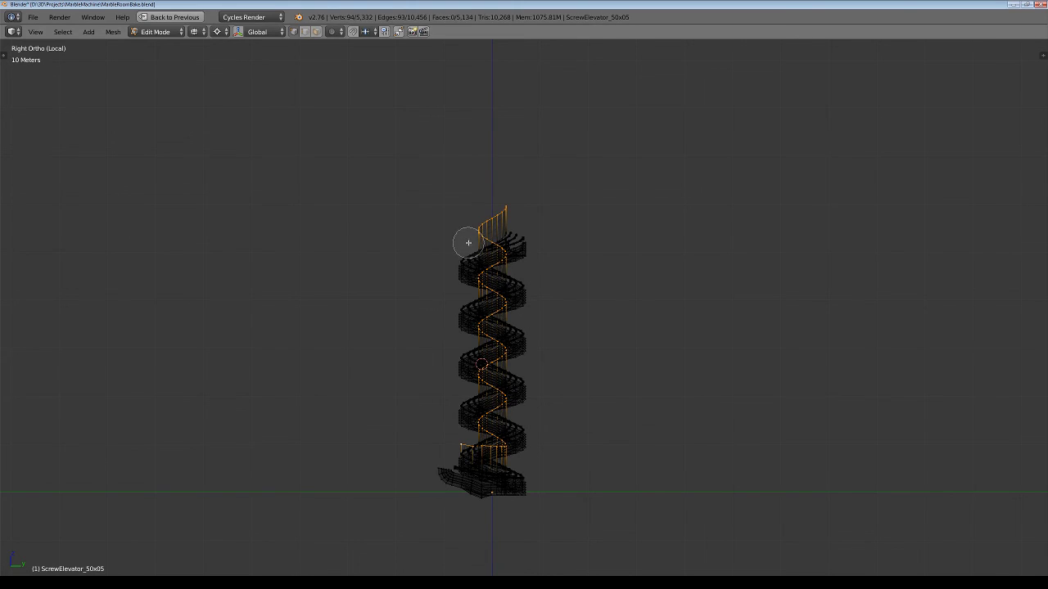
pyautogui.scroll(-3, 498, 182)
# Step: Deselect the upper-spiral and right-hand vertices, keeping only the column's end section
pyautogui.moveTo(497, 182); pyautogui.dragTo(500, 421, button='middle')
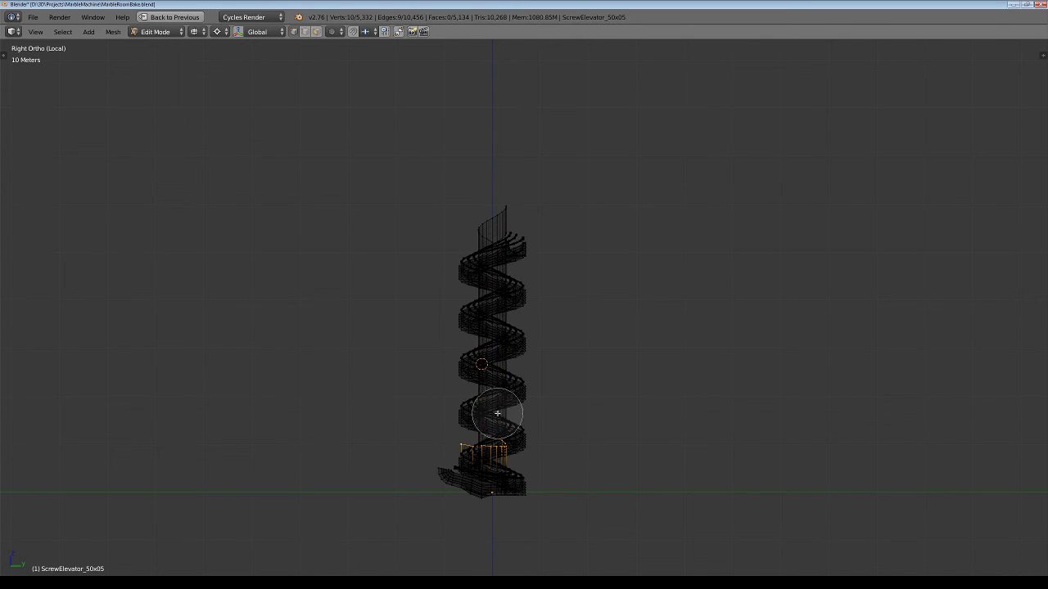
pyautogui.rightClick(524, 445)
pyautogui.scroll(3, 513, 451)
pyautogui.scroll(3, 507, 424)
pyautogui.scroll(3, 506, 424)
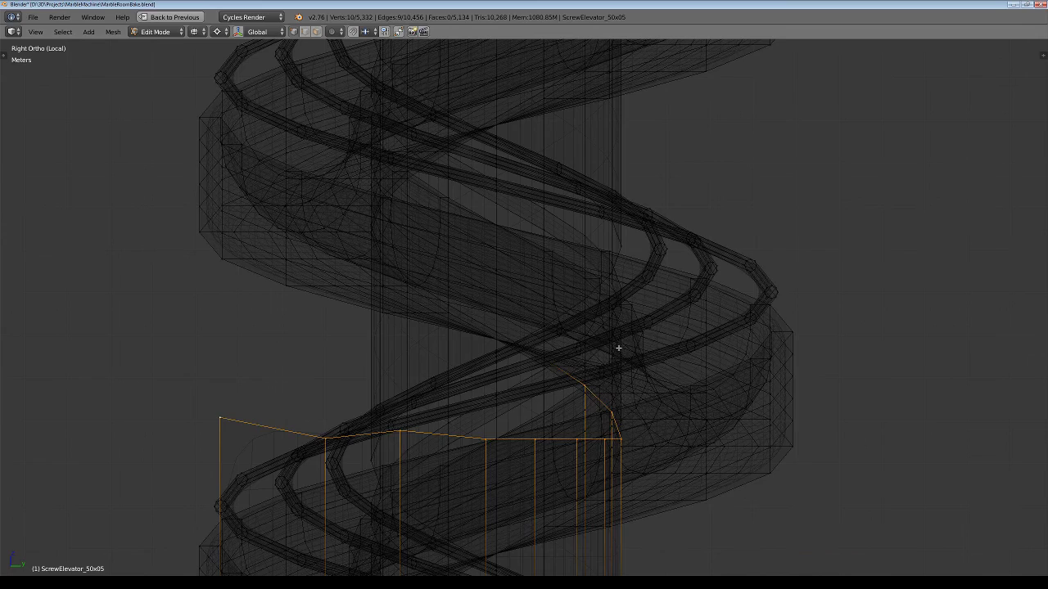
pyautogui.press('z')
pyautogui.moveTo(618, 350)
pyautogui.mouseDown(button='middle')
pyautogui.moveTo(515, 358)
pyautogui.moveTo(572, 466)
pyautogui.mouseUp(button='middle')
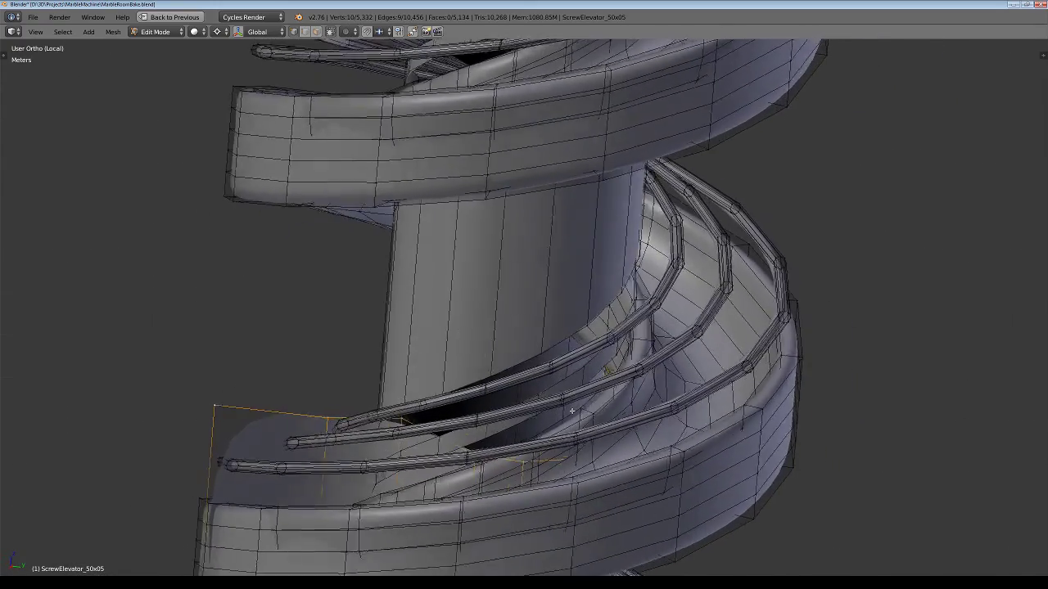
pyautogui.press('z')
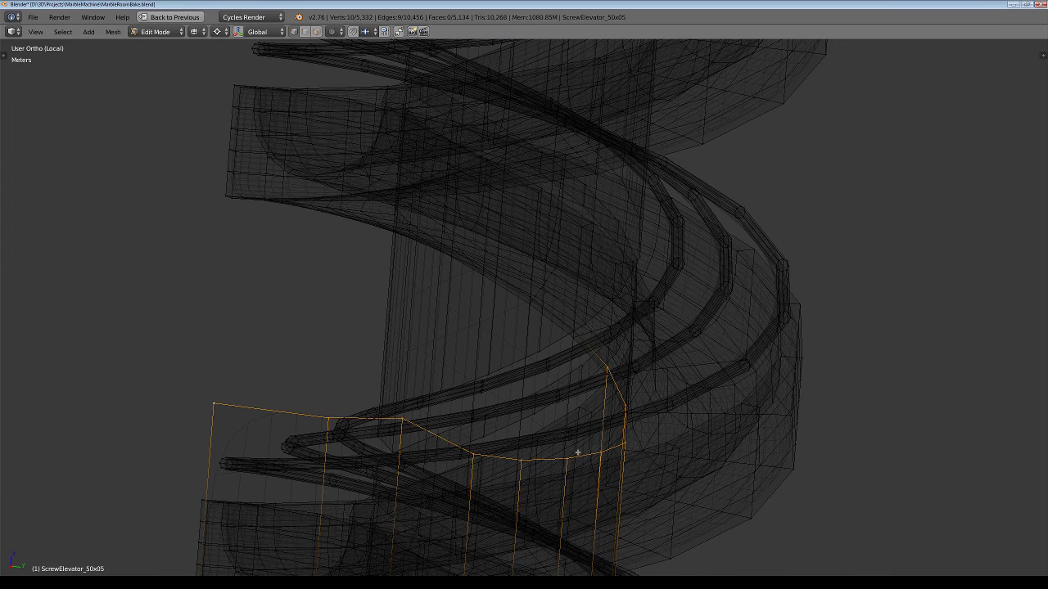
pyautogui.press('c')
pyautogui.moveTo(577, 452); pyautogui.dragTo(601, 355, button='middle')
pyautogui.press('Escape')
pyautogui.press('z')
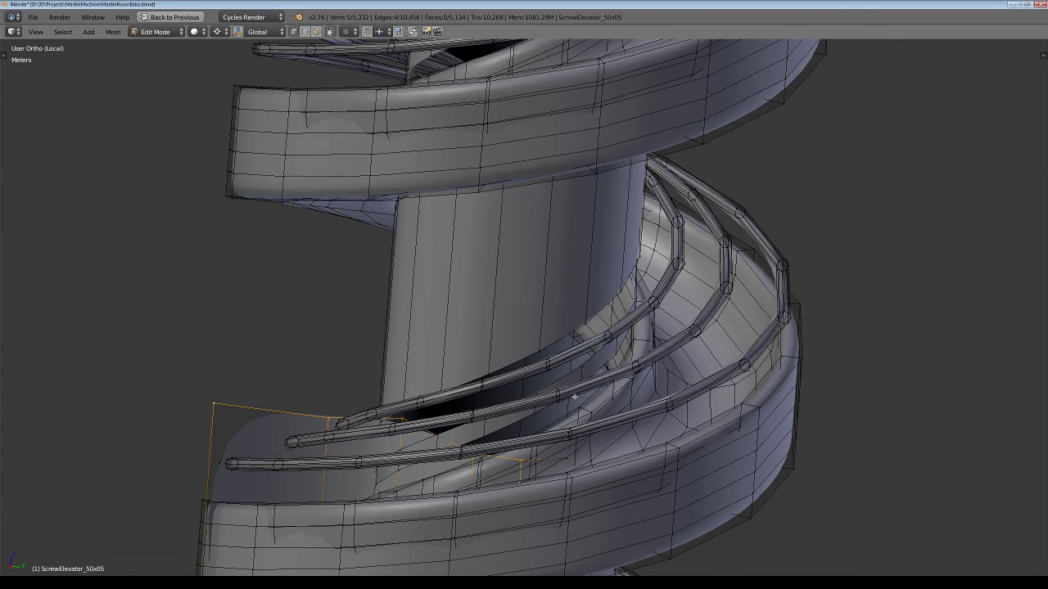
# Step: Change the pivot and scale the selection to 0 along Z to flatten its top edge
pyautogui.hotkey('ctrl', '.')
pyautogui.write('sz0')
pyautogui.press('Return')
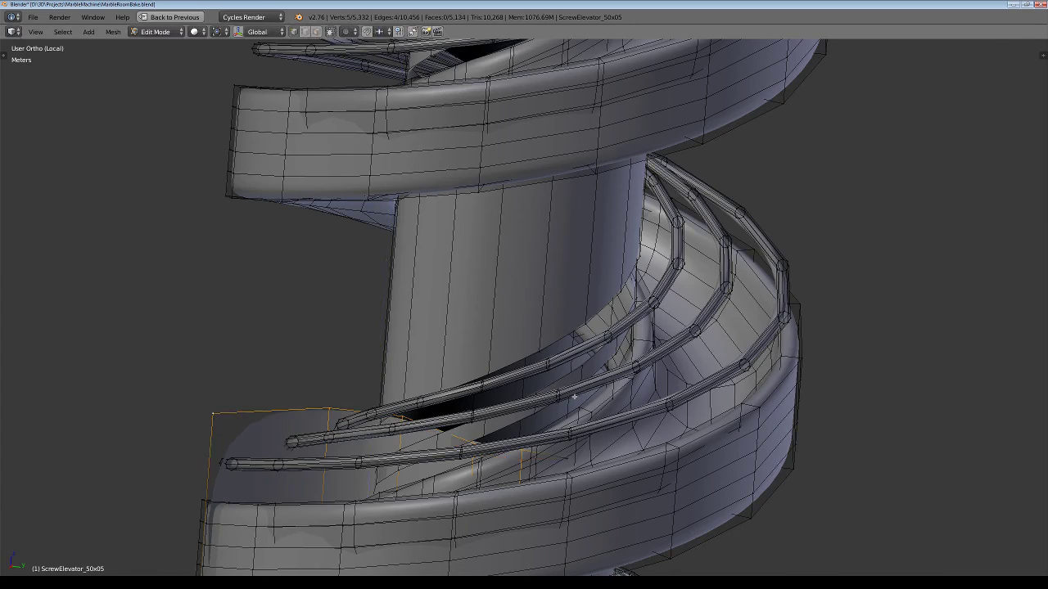
pyautogui.press('KP_1')
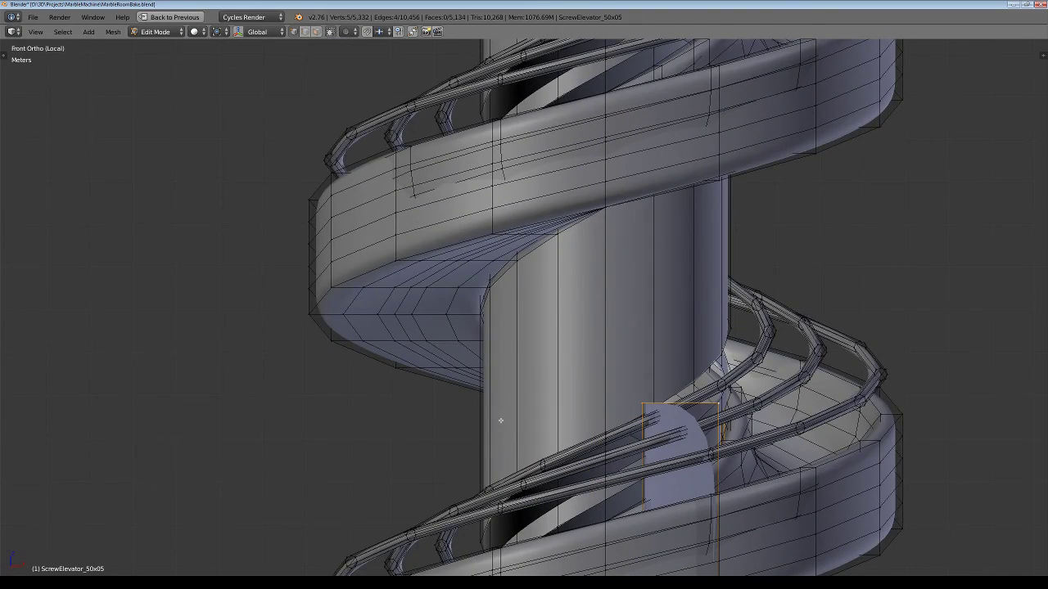
# Step: Lower the column vertices about 2.8 m along Z, then a further 37 cm
pyautogui.press('KP_3')
pyautogui.press('z')
pyautogui.keyDown('shift'); pyautogui.moveTo(516, 458); pyautogui.dragTo(583, 344, button='middle'); pyautogui.keyUp('shift')
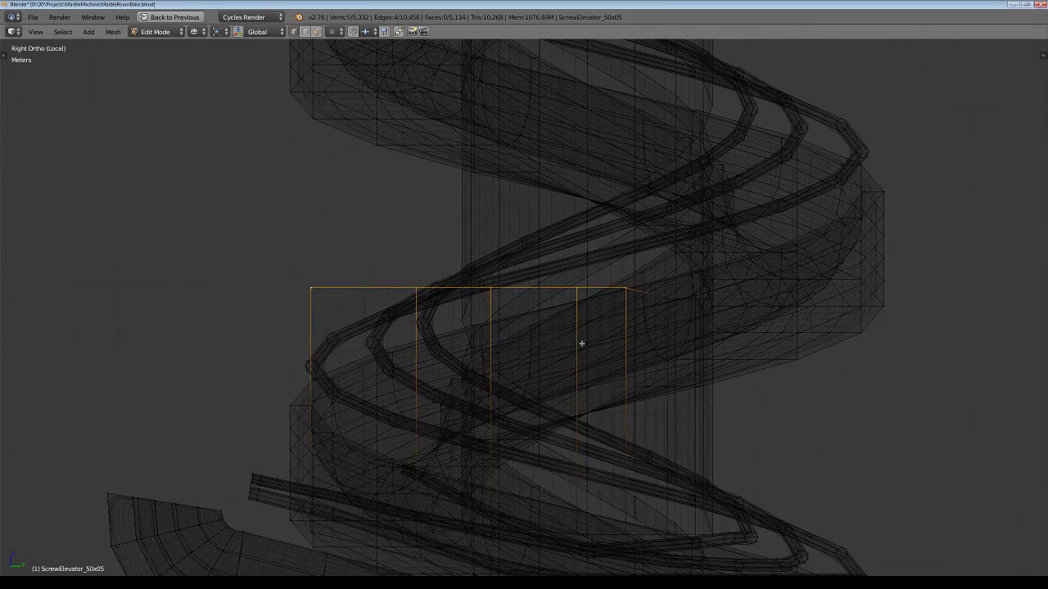
pyautogui.press('z')
pyautogui.press('g')
pyautogui.press('z')
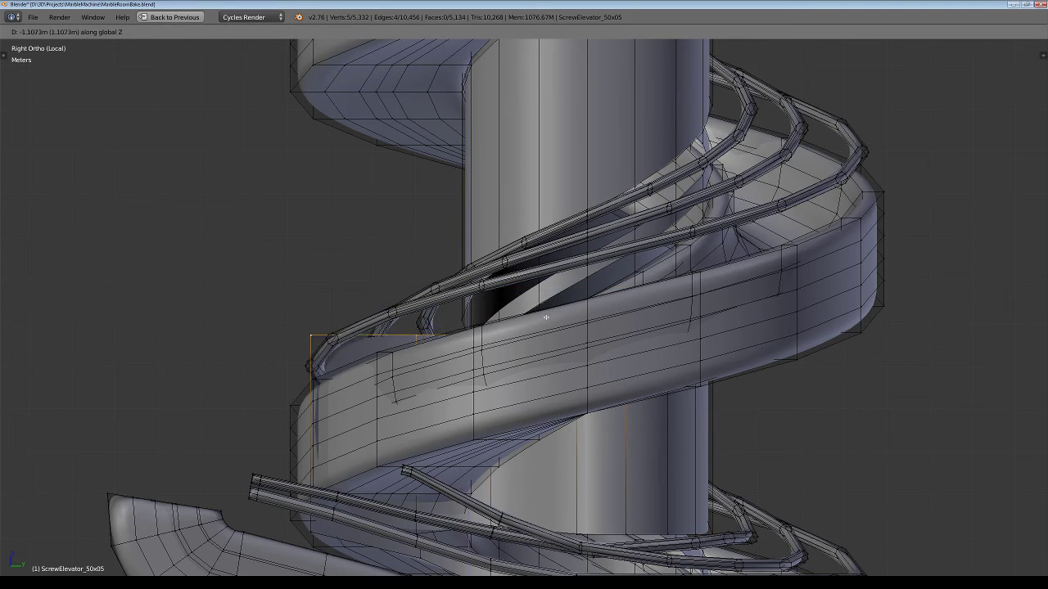
pyautogui.click(553, 372)
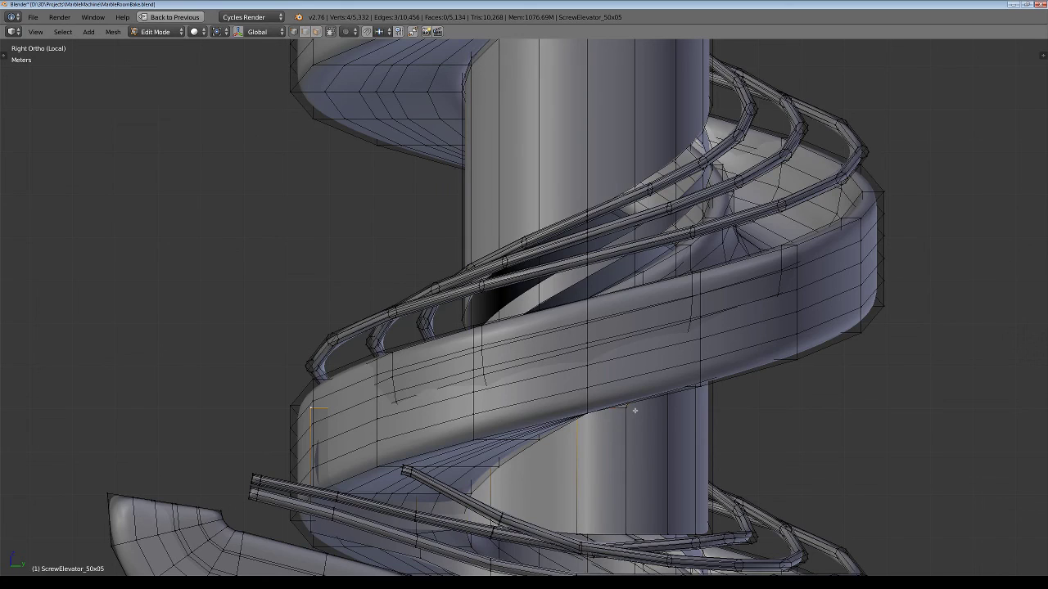
pyautogui.press('g')
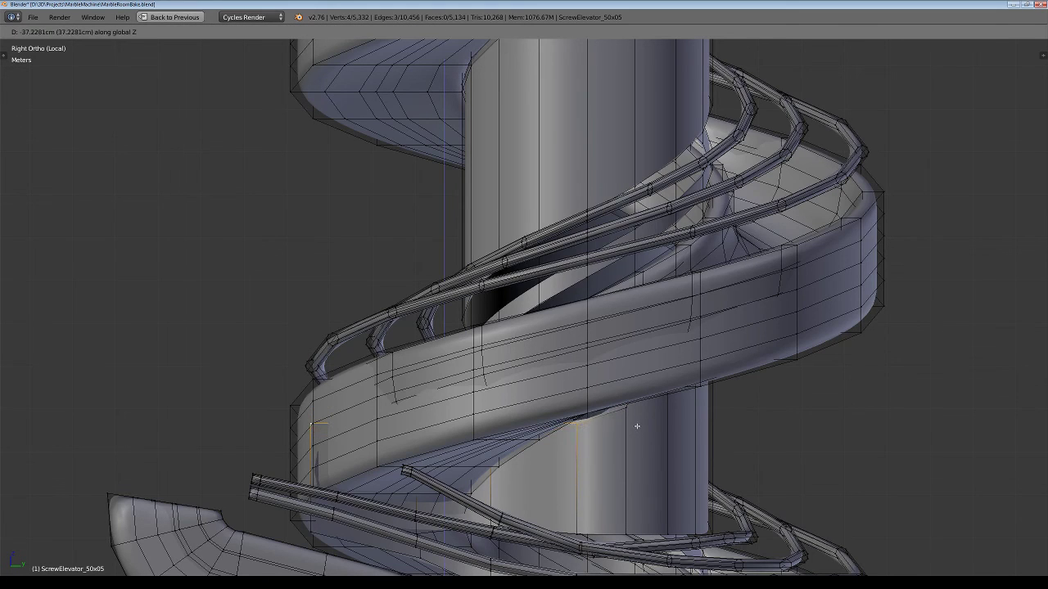
pyautogui.click(631, 426)
# Step: Rotate the view around the column and lower its end part about 2 m along Z
pyautogui.press('KP_4')
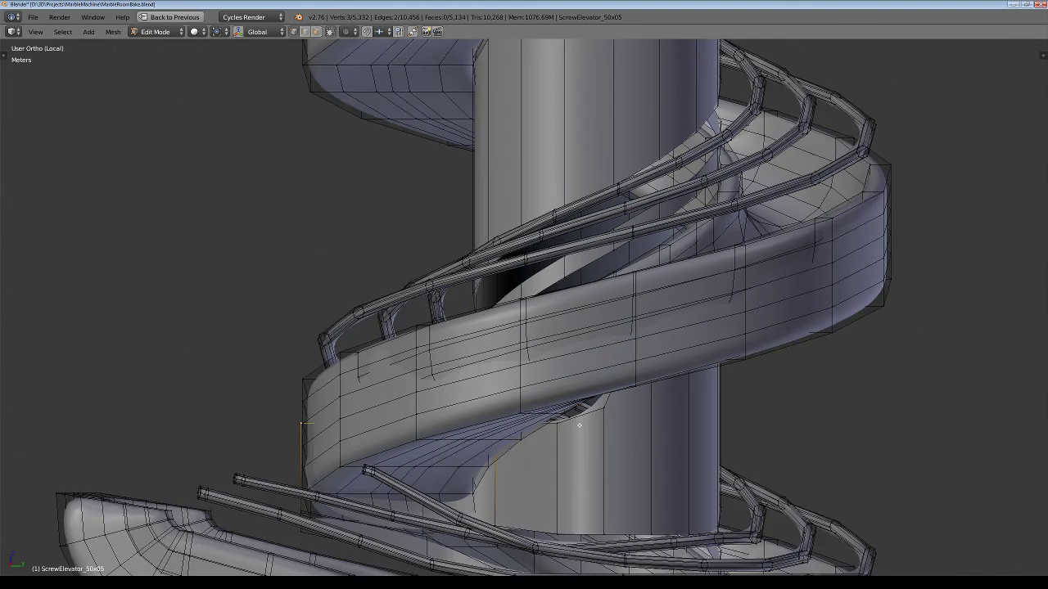
pyautogui.press('KP_4')
pyautogui.press('KP_4')
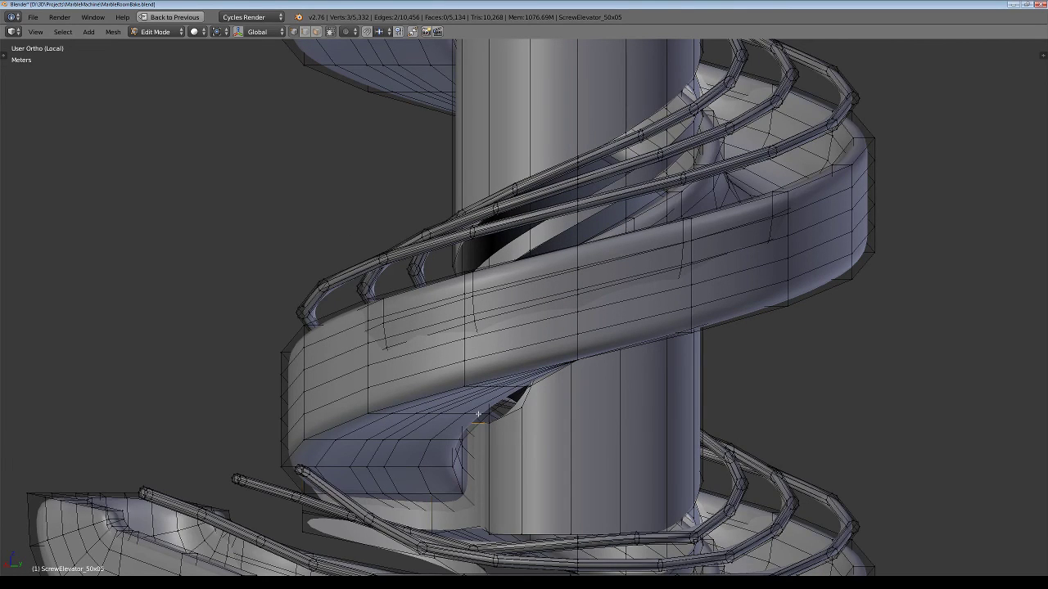
pyautogui.press('g')
pyautogui.press('z')
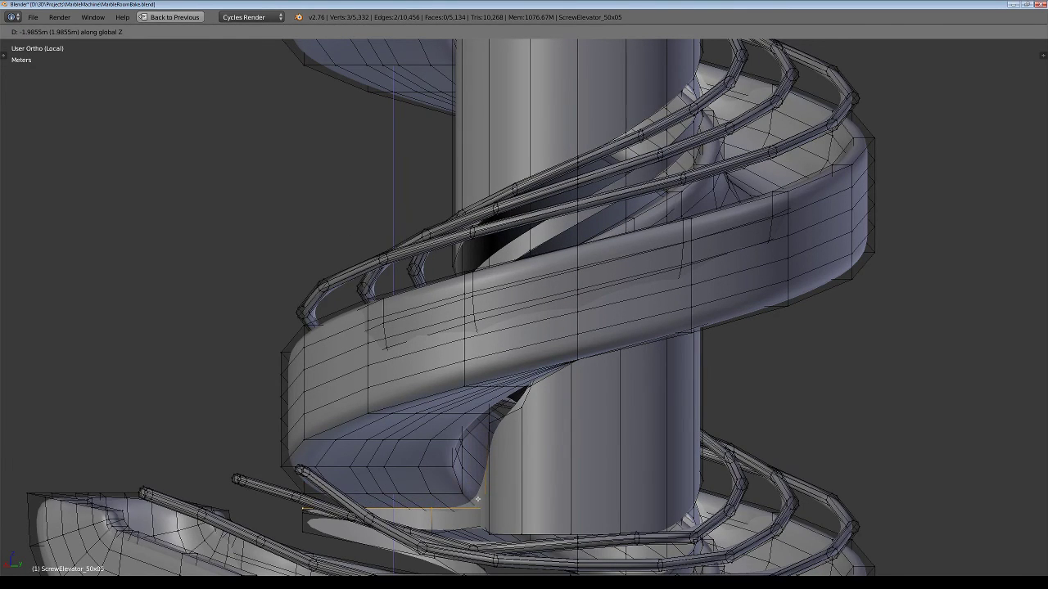
pyautogui.click(478, 499)
pyautogui.moveTo(478, 499)
pyautogui.mouseDown(button='middle')
pyautogui.moveTo(552, 478)
pyautogui.moveTo(538, 477)
pyautogui.mouseUp(button='middle')
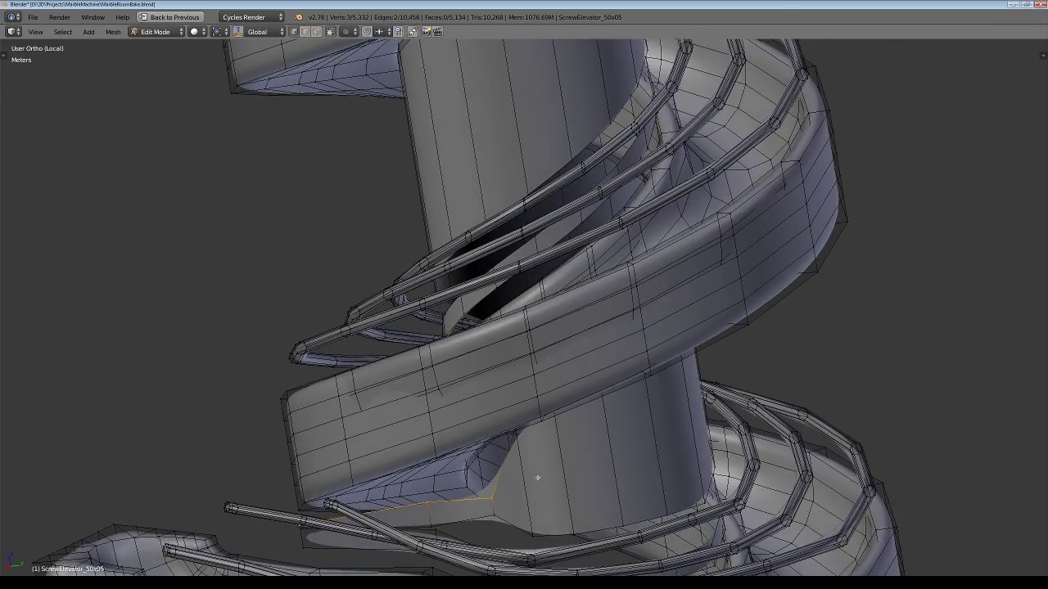
# Step: Raise three column-end vertices about 37–38 cm each along Z to blend into the spiral
pyautogui.press('g')
pyautogui.press('z')
pyautogui.click(488, 476)
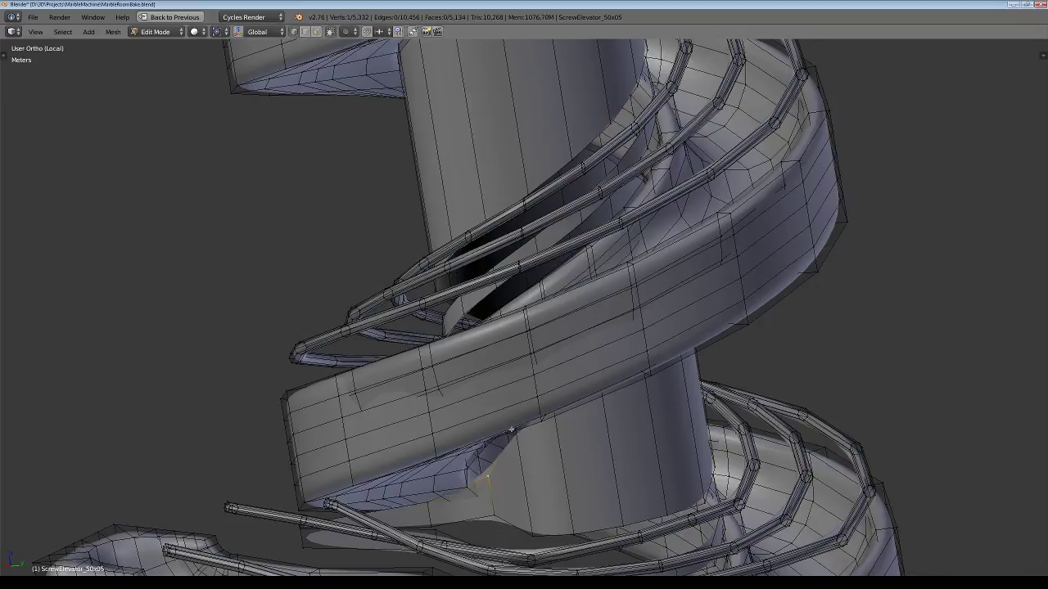
pyautogui.moveTo(488, 476)
pyautogui.mouseDown(button='middle')
pyautogui.moveTo(435, 426)
pyautogui.moveTo(522, 345)
pyautogui.moveTo(540, 378)
pyautogui.mouseUp(button='middle')
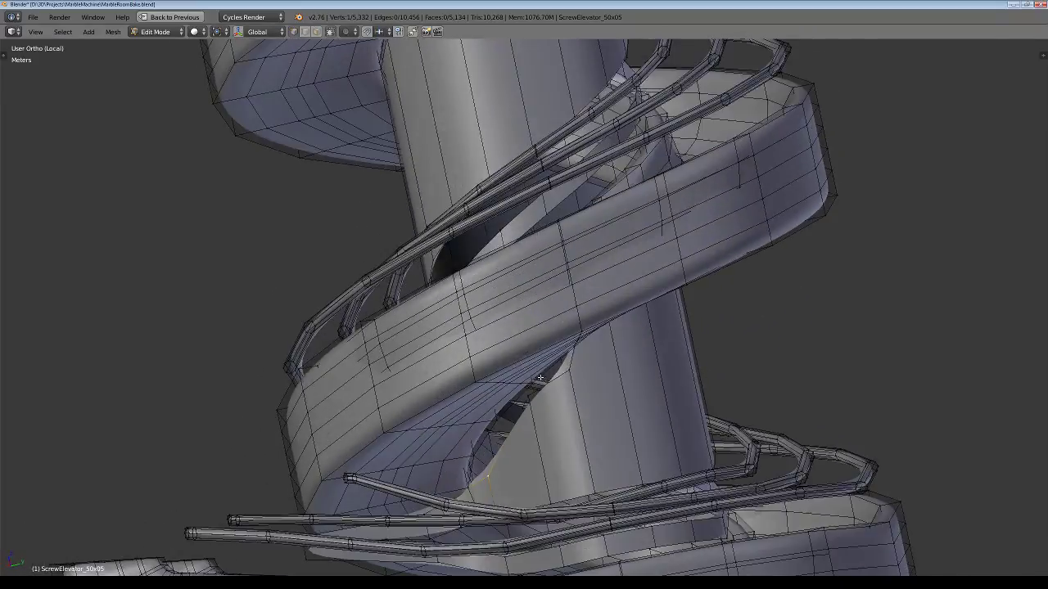
pyautogui.press('g')
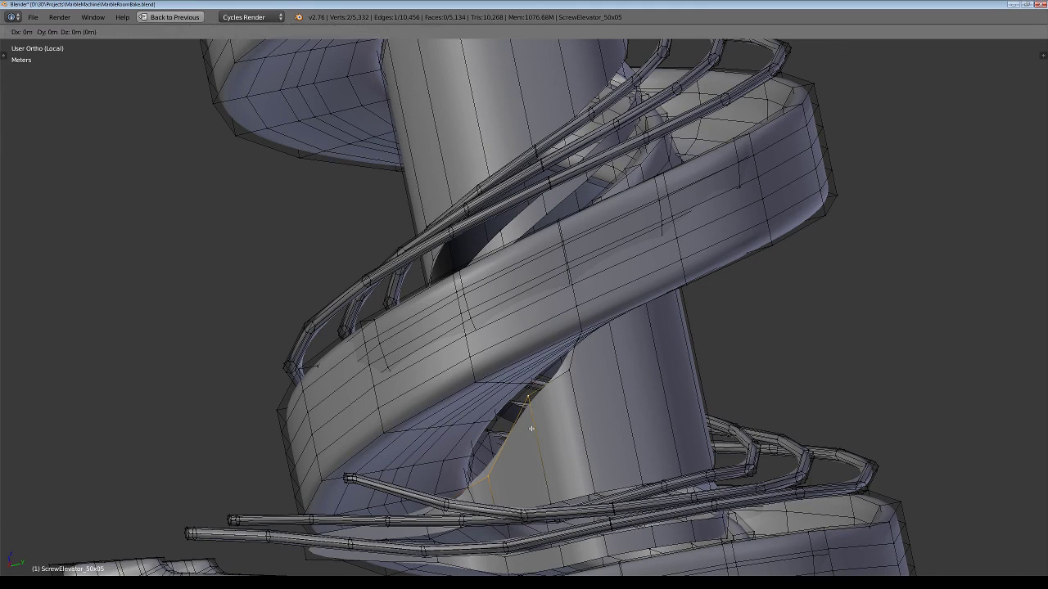
pyautogui.click(523, 415)
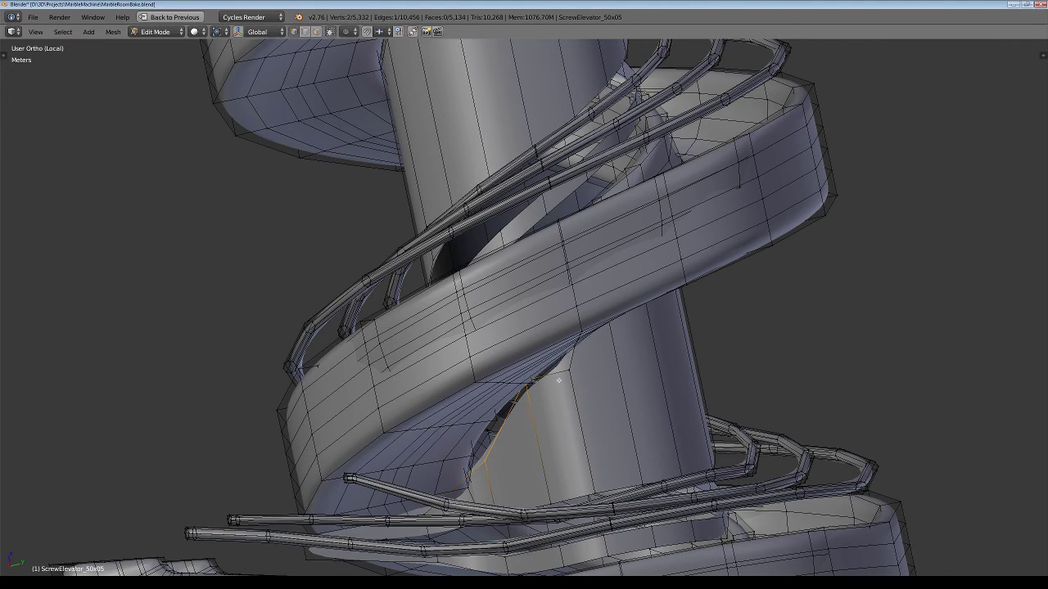
pyautogui.press('g')
pyautogui.click(564, 360)
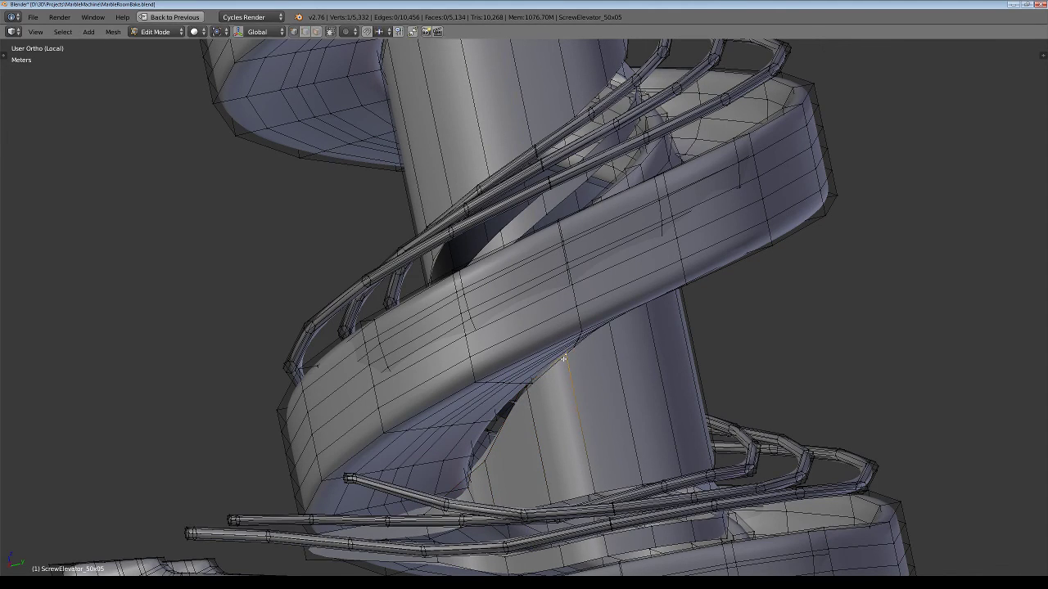
pyautogui.moveTo(564, 360)
pyautogui.mouseDown(button='middle')
pyautogui.moveTo(440, 444)
pyautogui.moveTo(420, 560)
pyautogui.moveTo(538, 336)
pyautogui.moveTo(592, 179)
pyautogui.moveTo(624, 365)
pyautogui.moveTo(674, 345)
pyautogui.mouseUp(button='middle')
pyautogui.scroll(-5, 592, 179)
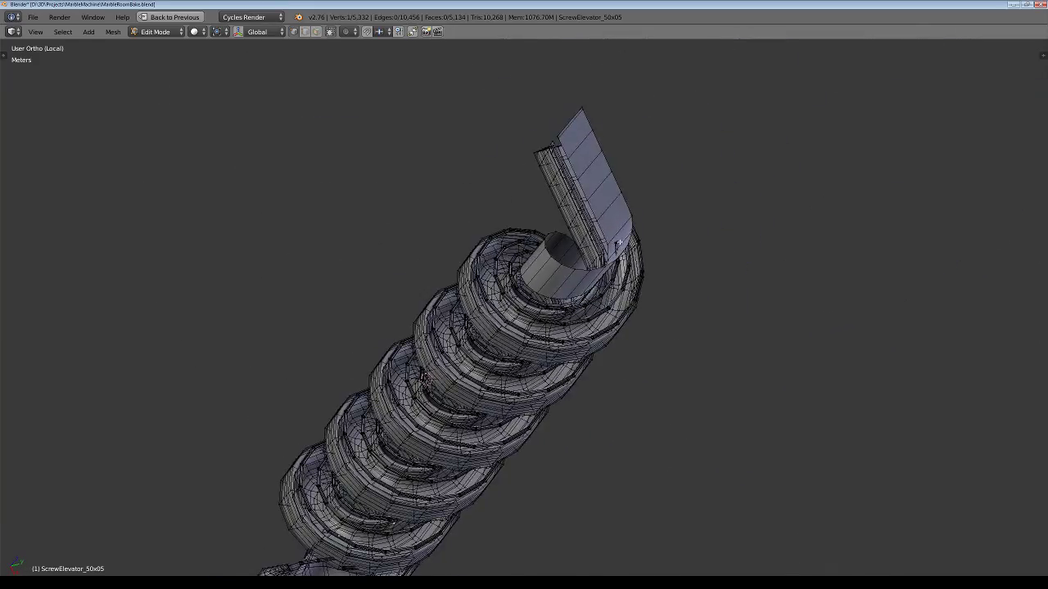
# Step: Switch to Object Mode, exit local view with numpad /, and zoom out to the full scene
pyautogui.scroll(3, 619, 243)
pyautogui.moveTo(619, 244)
pyautogui.mouseDown(button='middle')
pyautogui.moveTo(524, 325)
pyautogui.moveTo(484, 323)
pyautogui.moveTo(488, 379)
pyautogui.moveTo(567, 368)
pyautogui.mouseUp(button='middle')
pyautogui.press('Tab')
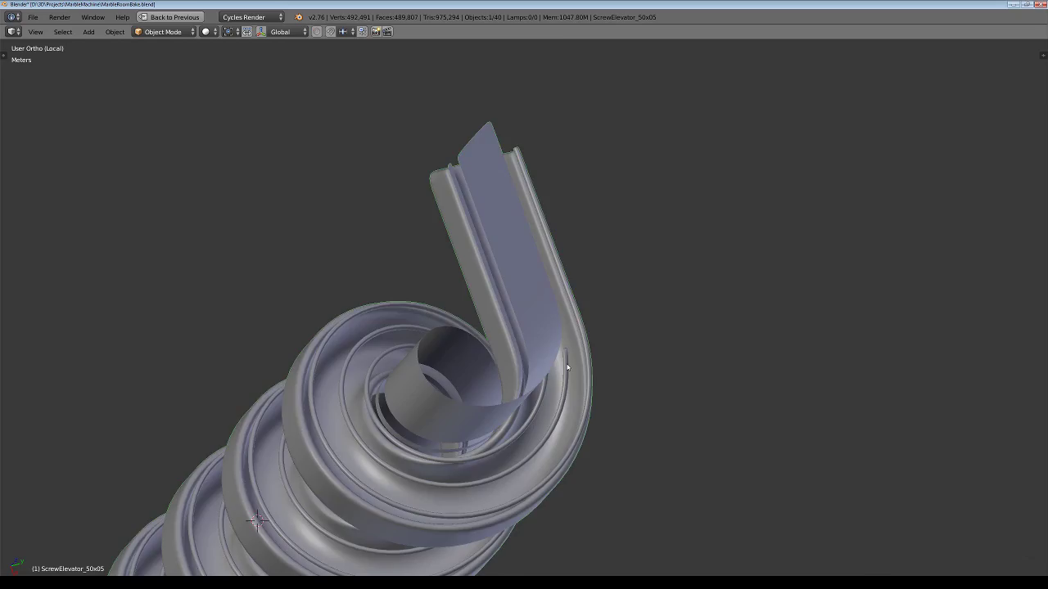
pyautogui.scroll(-3, 568, 367)
pyautogui.scroll(-3, 573, 385)
pyautogui.scroll(-2, 594, 429)
pyautogui.moveTo(593, 429); pyautogui.dragTo(504, 336, button='middle')
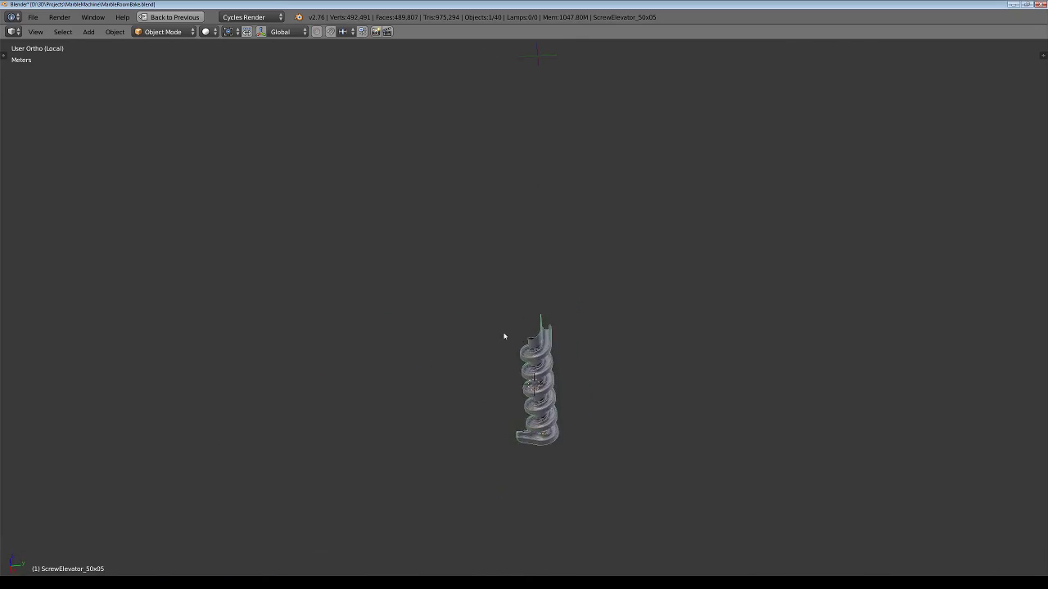
pyautogui.press('KP_Divide')
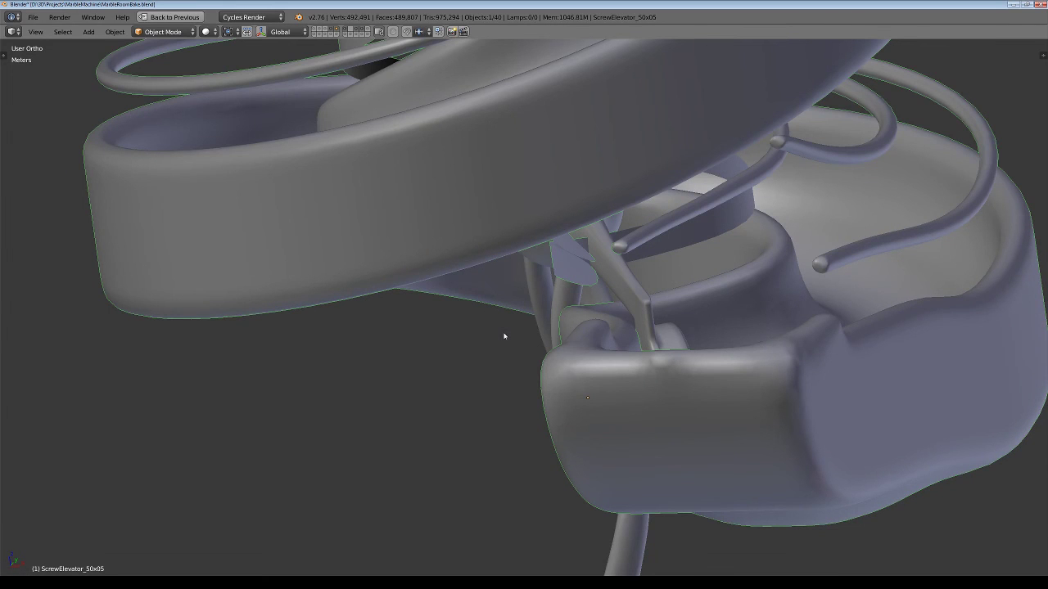
pyautogui.scroll(-2, 506, 335)
pyautogui.scroll(-4, 512, 349)
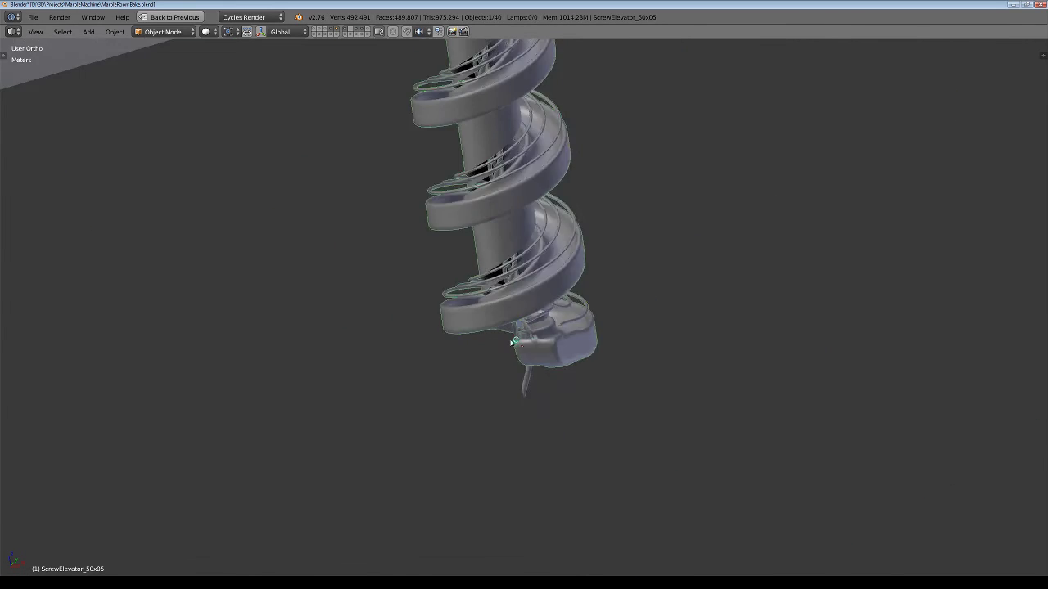